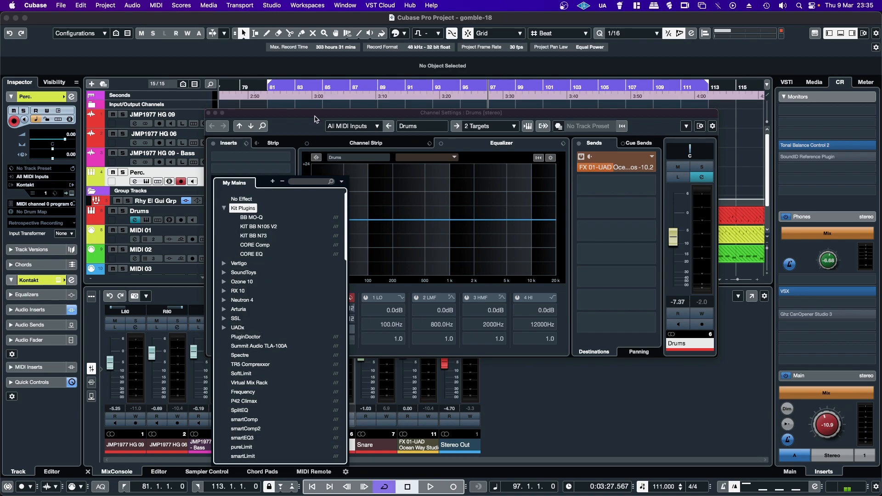
Dismiss the plugin list, close the Drums channel settings and start playback of the looped section.
{"action": "left_click_drag", "start_coordinate": [315, 116], "coordinate": [319, 122]}
{"action": "left_click", "coordinate": [213, 119]}
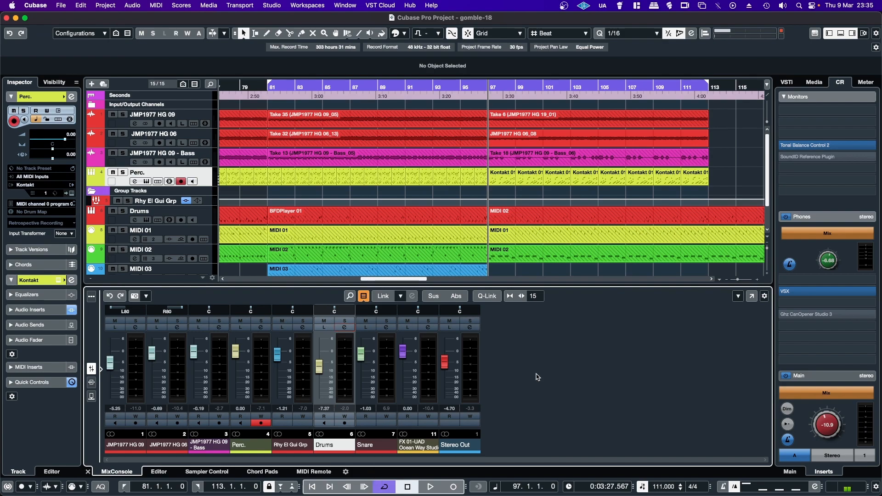
{"action": "key", "text": "space"}
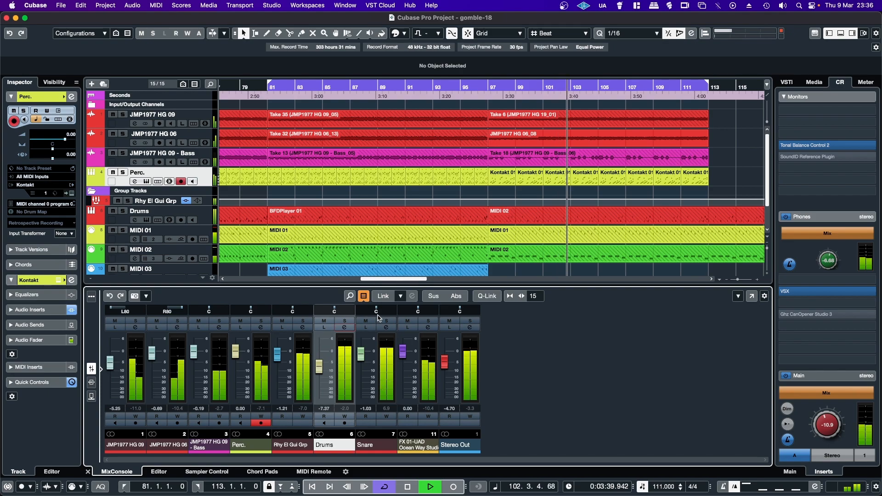
Insert the KIT BB N73 plugin on the Snare channel, in the slot directly below Vertigo Sound VSC-3.
{"action": "left_click", "coordinate": [385, 329]}
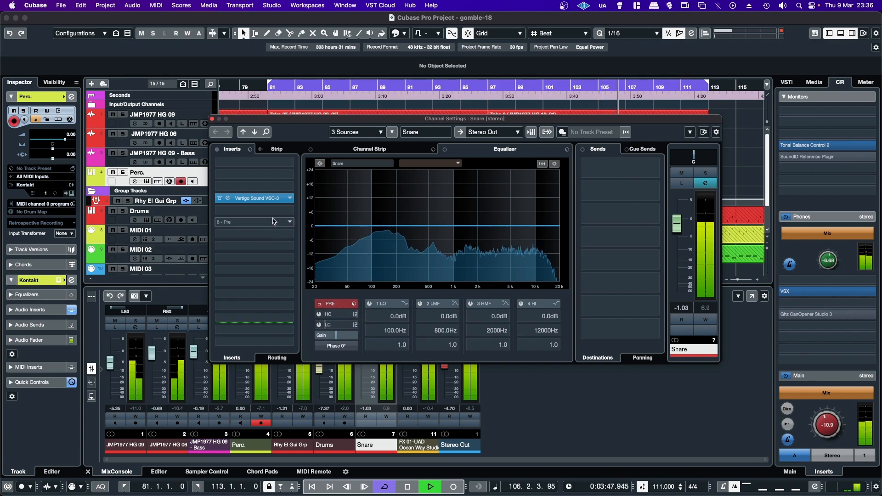
{"action": "left_click", "coordinate": [254, 209]}
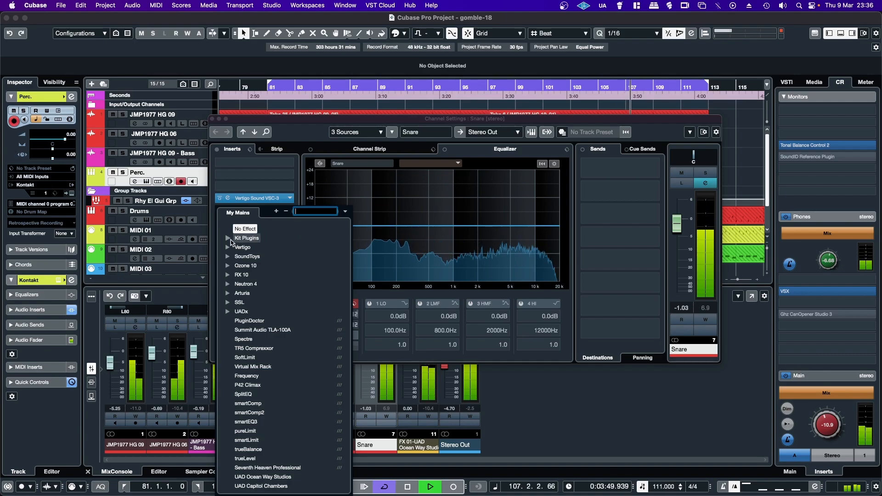
{"action": "left_click", "coordinate": [248, 238]}
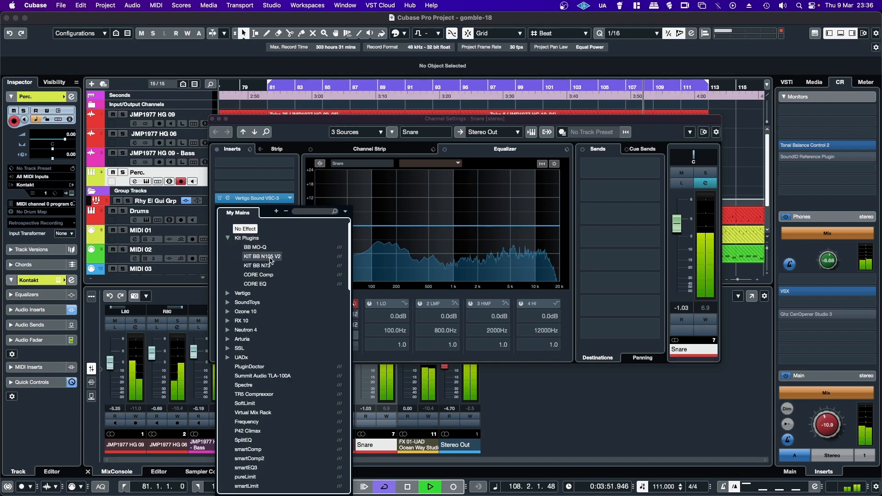
{"action": "left_click", "coordinate": [257, 266]}
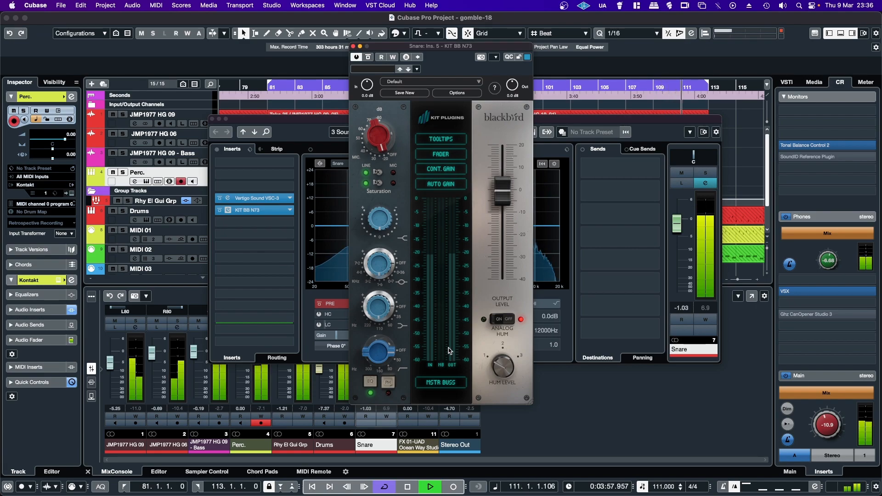
Enable Auto Gain on the snare's N73, switch its input from line to mic and raise the preamp gain.
{"action": "left_click", "coordinate": [440, 184]}
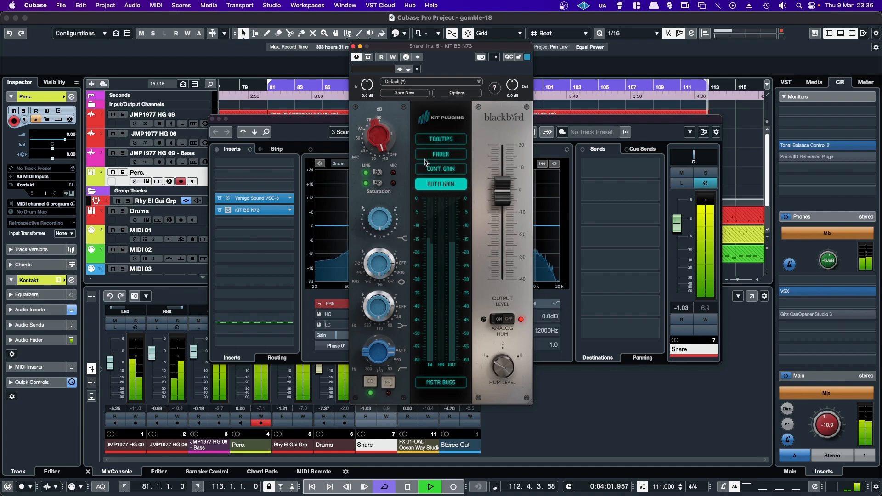
{"action": "left_click", "coordinate": [376, 173]}
{"action": "left_click_drag", "start_coordinate": [374, 140], "coordinate": [372, 118]}
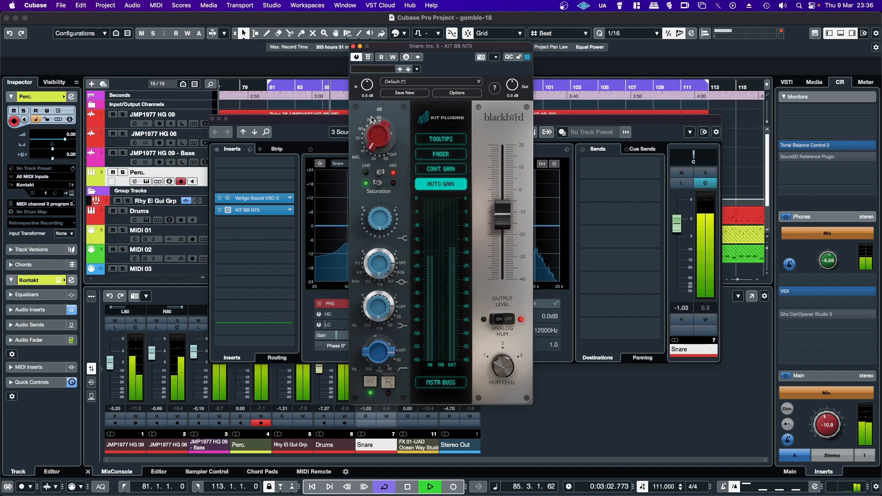
Solo the Snare channel to compare it with the N73 bypassed and active, clear the solo and close the plugin window.
{"action": "left_click", "coordinate": [705, 173]}
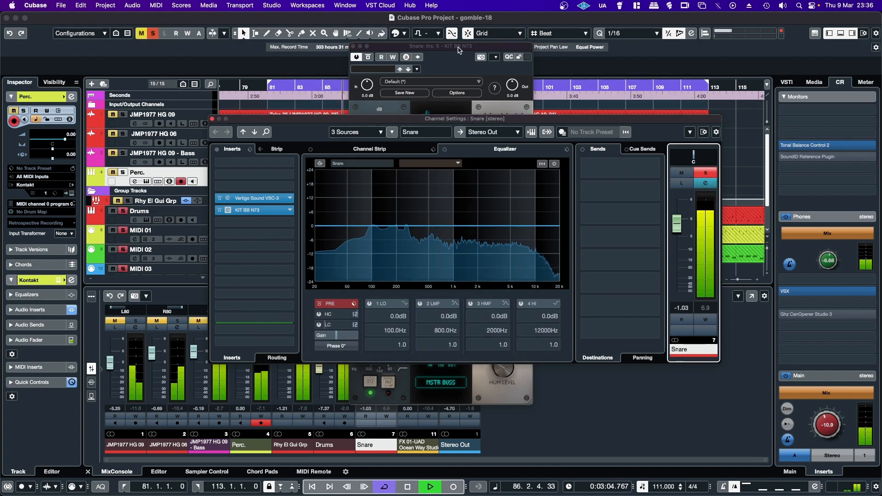
{"action": "left_click", "coordinate": [458, 50]}
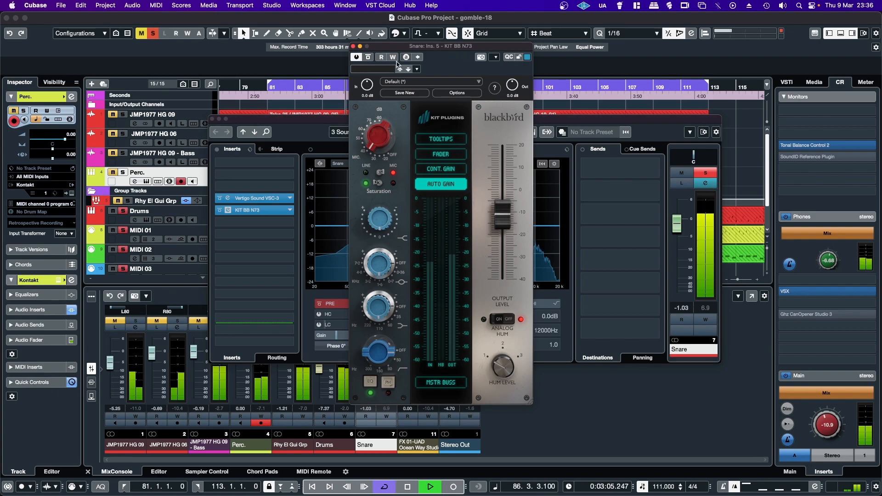
{"action": "left_click", "coordinate": [369, 58]}
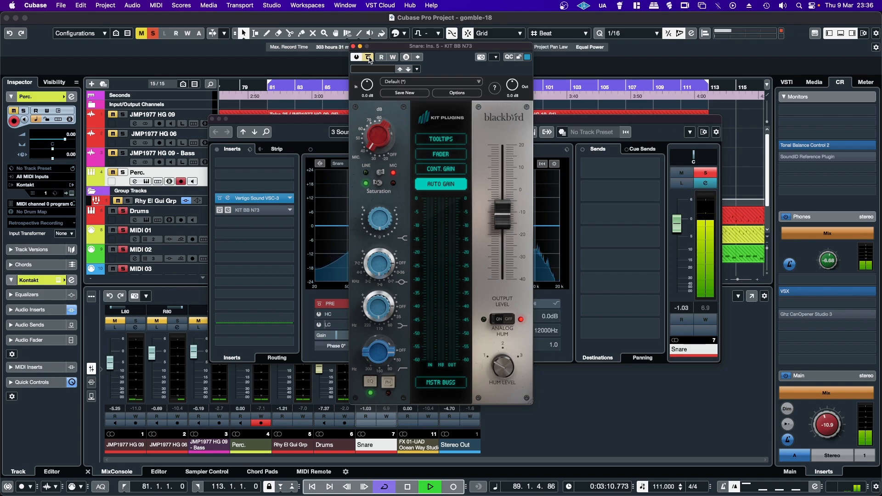
{"action": "left_click", "coordinate": [369, 57]}
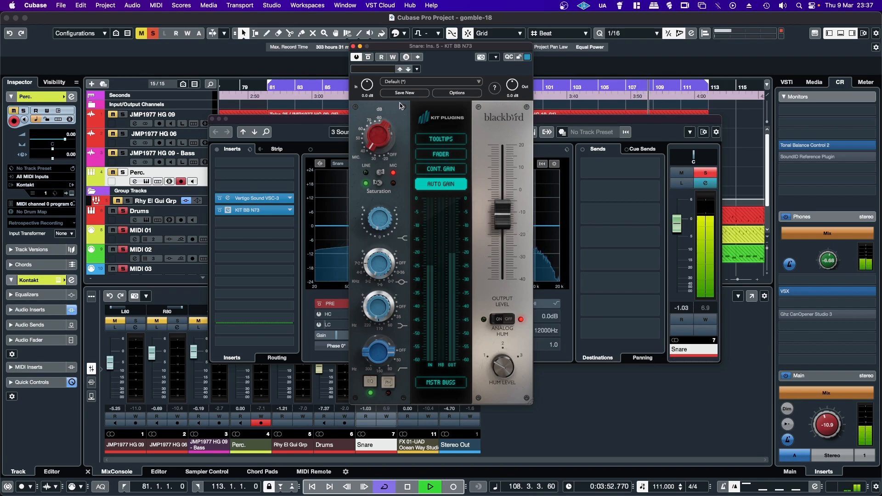
{"action": "left_click", "coordinate": [367, 58]}
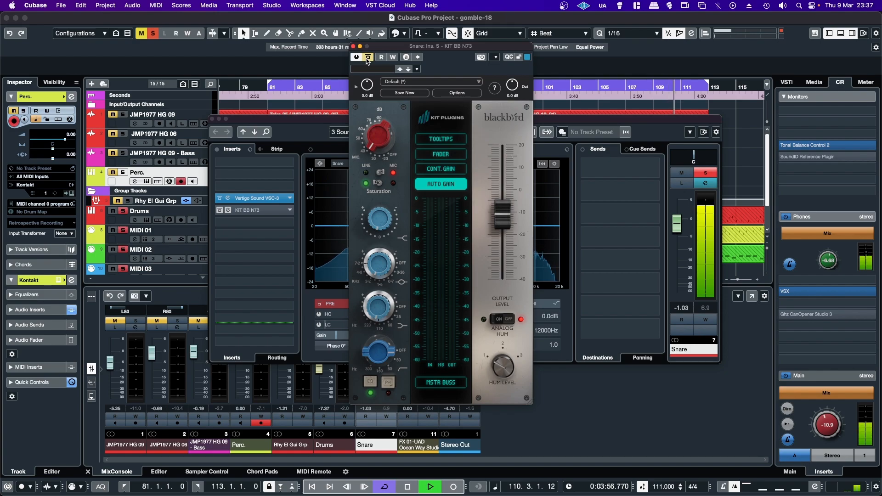
{"action": "left_click", "coordinate": [367, 57]}
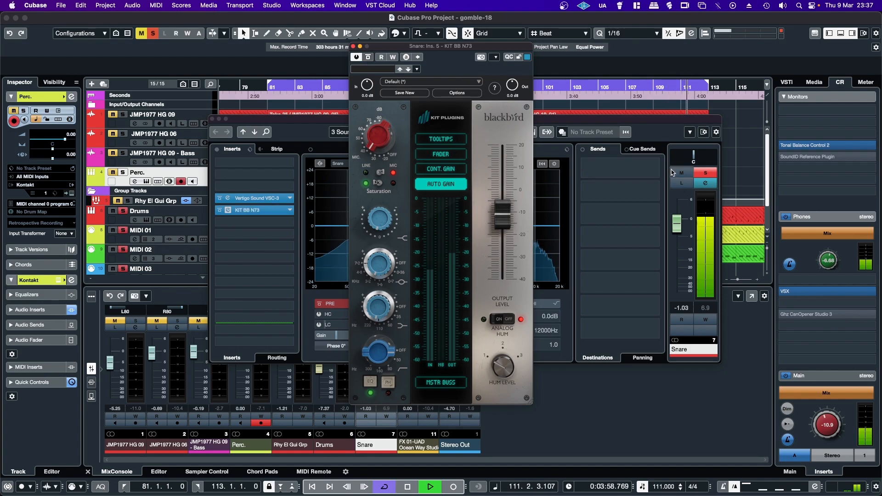
{"action": "left_click", "coordinate": [705, 173]}
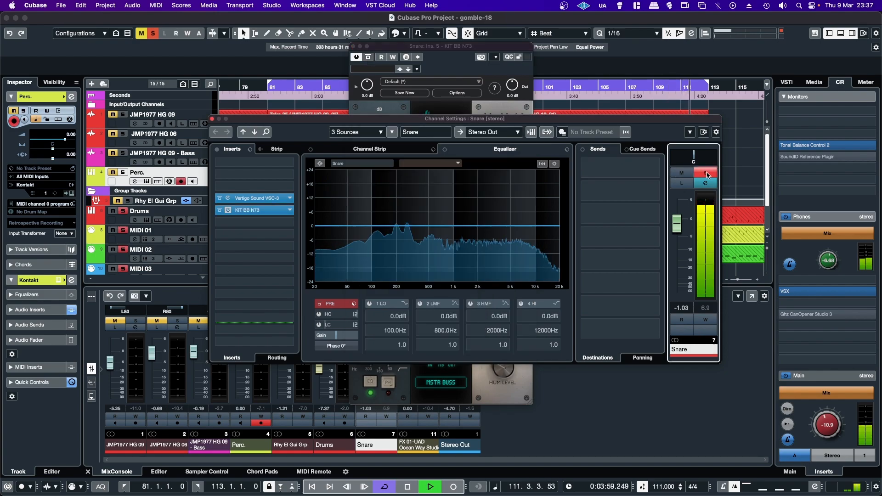
{"action": "left_click", "coordinate": [353, 46]}
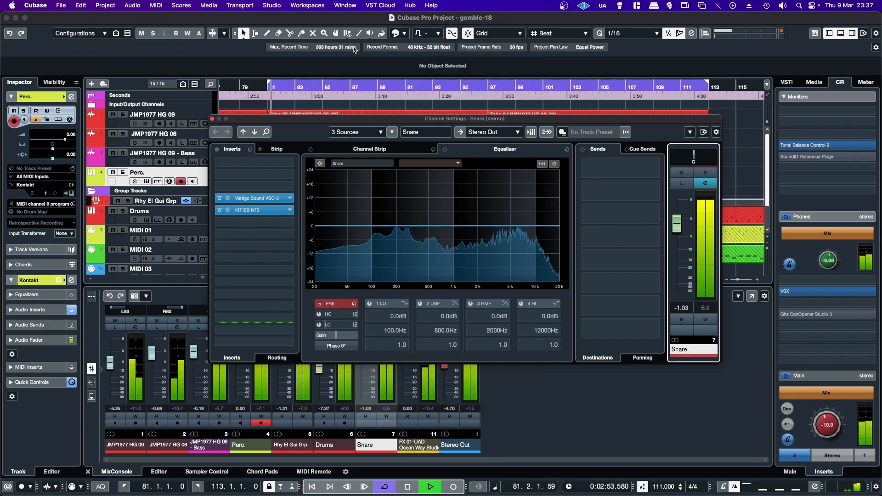
Compare the full mix with the snare's N73 bypassed and active, and close the Snare channel settings.
{"action": "left_click", "coordinate": [219, 211]}
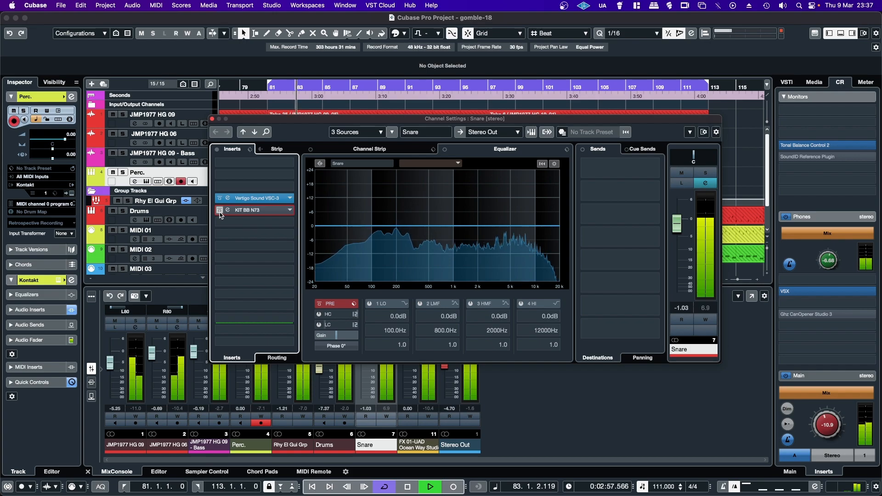
{"action": "left_click", "coordinate": [220, 211]}
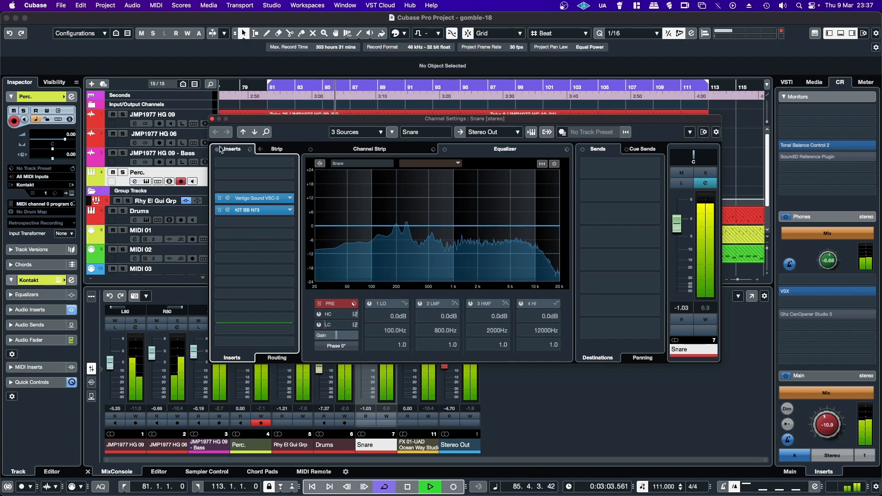
{"action": "left_click", "coordinate": [211, 118]}
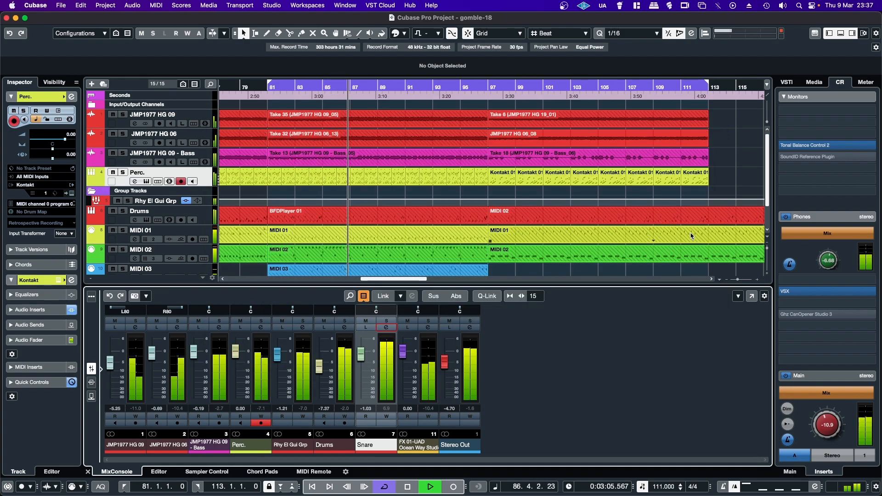
Lower the Control Room phones level to -9.42, stop playback and restart it.
{"action": "left_click_drag", "start_coordinate": [826, 263], "coordinate": [825, 269]}
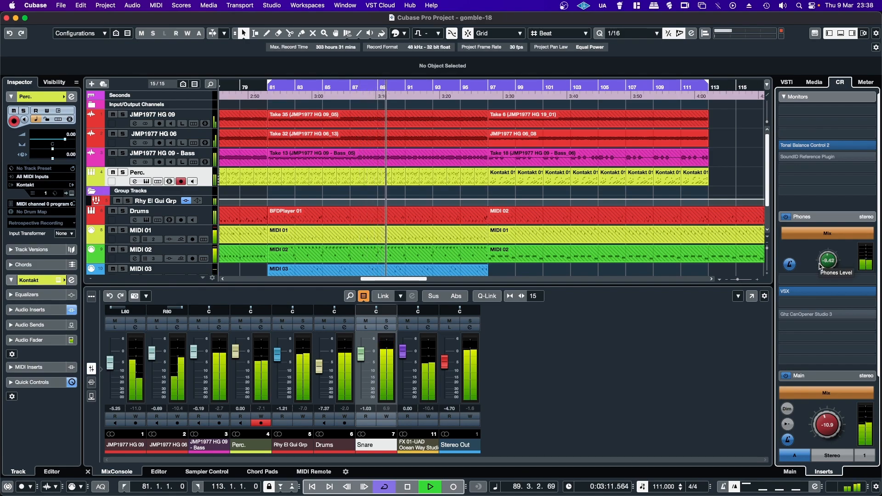
{"action": "key", "text": "space"}
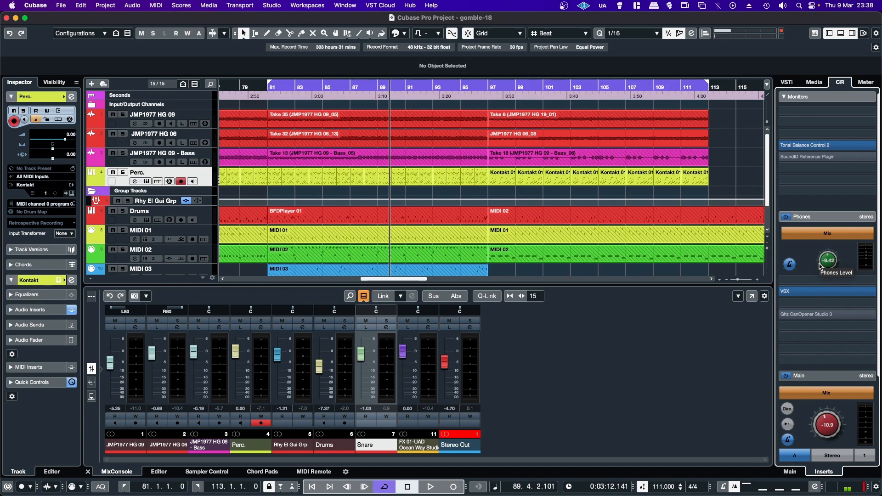
{"action": "mouse_move", "coordinate": [868, 192]}
{"action": "key", "text": "space"}
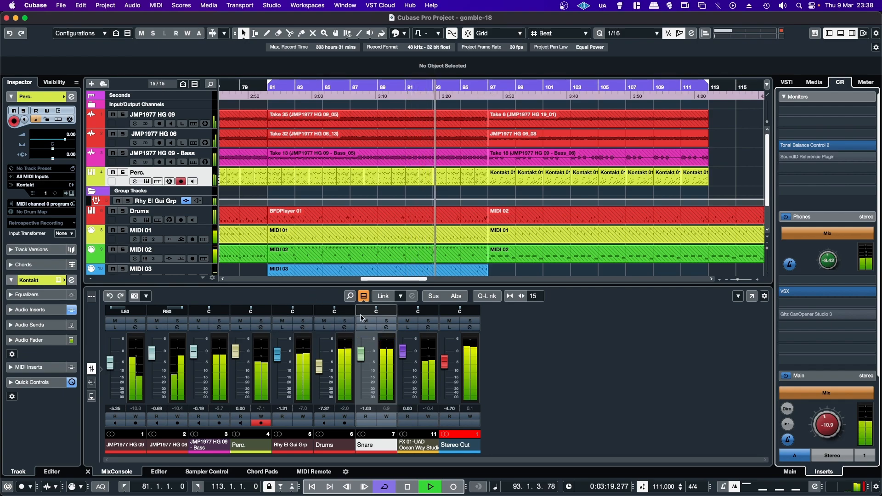
Solo the Drums, Snare, Perc. and JMP1977 HG 09 - Bass channels together in the mixer.
{"action": "left_click", "coordinate": [345, 320]}
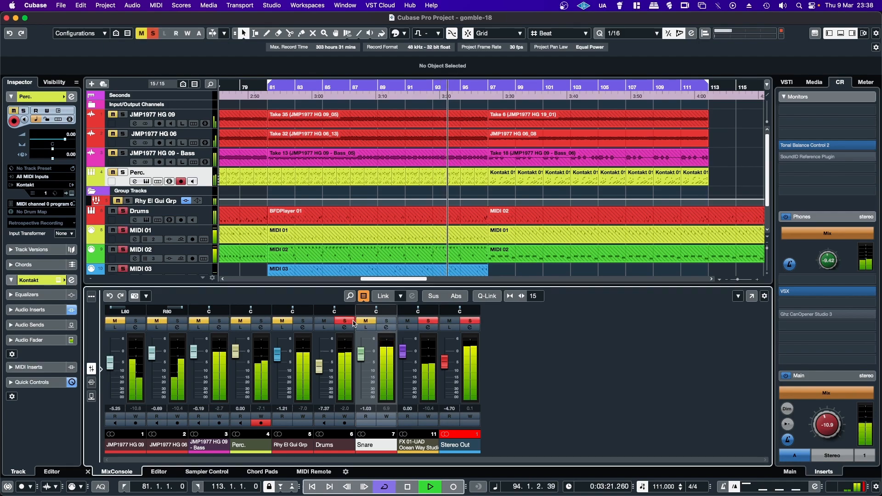
{"action": "left_click", "coordinate": [390, 322]}
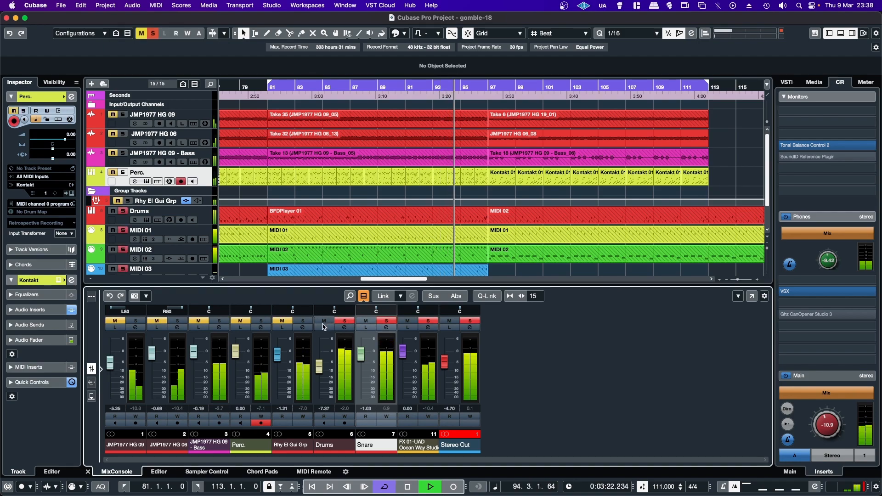
{"action": "left_click", "coordinate": [260, 321]}
{"action": "left_click", "coordinate": [218, 320]}
Insert KIT BB N73 on the JMP1977 HG 09 - Bass channel, in the empty slot between Spectre and UADx GalaxyTapeEcho.
{"action": "left_click", "coordinate": [218, 327]}
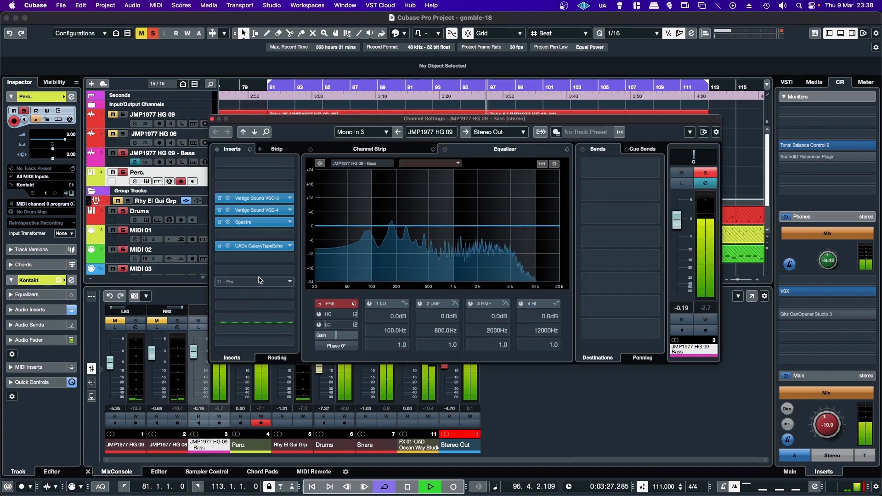
{"action": "left_click", "coordinate": [257, 234]}
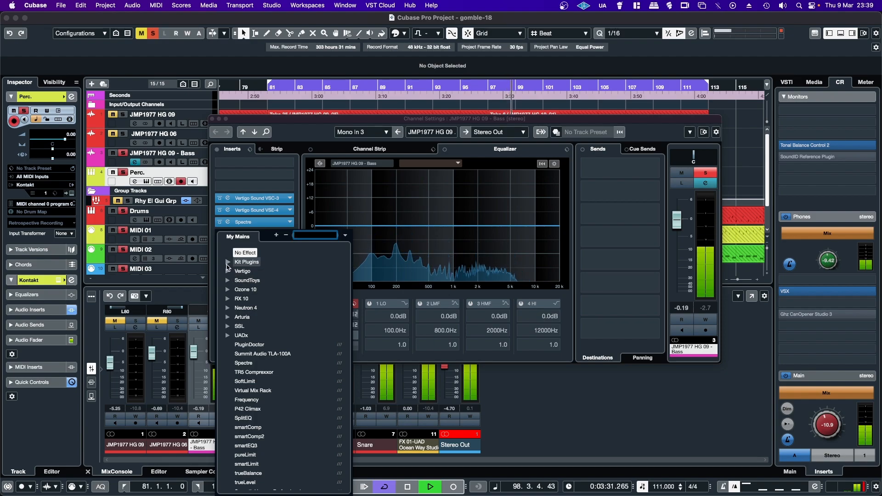
{"action": "left_click", "coordinate": [227, 264]}
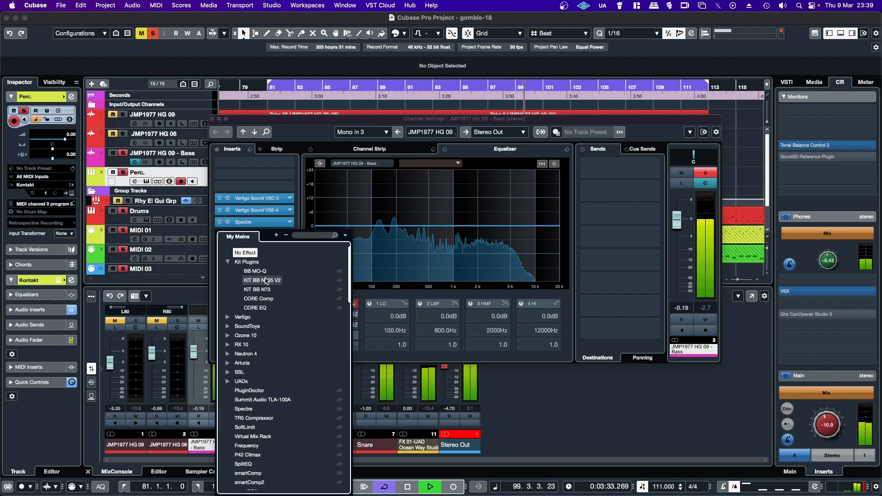
{"action": "left_click", "coordinate": [264, 289]}
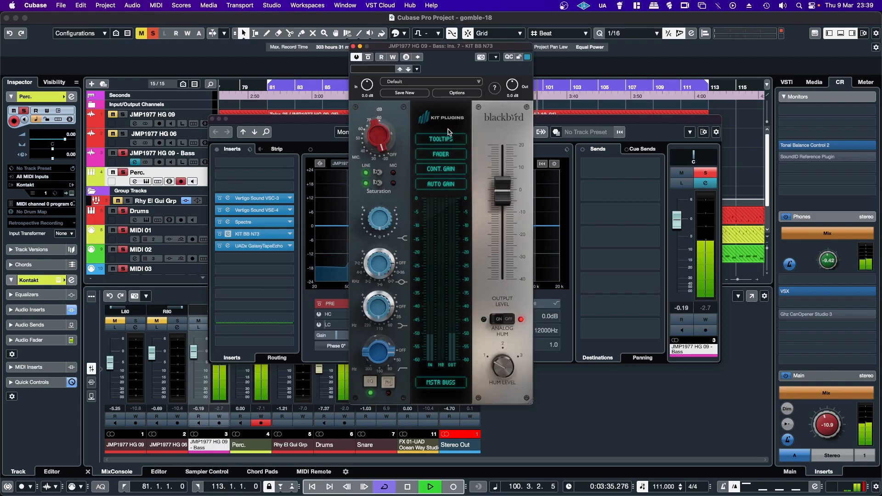
Set the bass N73 to mic input with Auto Gain enabled and raise its preamp gain.
{"action": "left_click", "coordinate": [373, 173]}
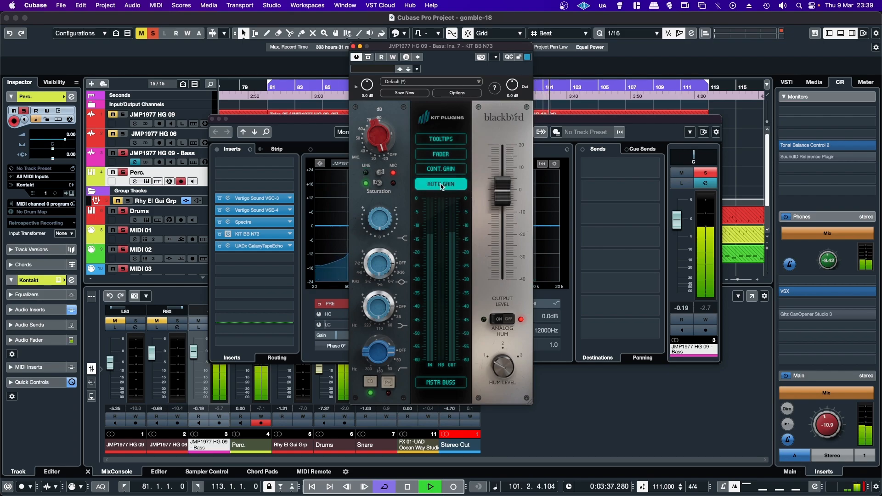
{"action": "left_click_drag", "start_coordinate": [386, 157], "coordinate": [377, 125]}
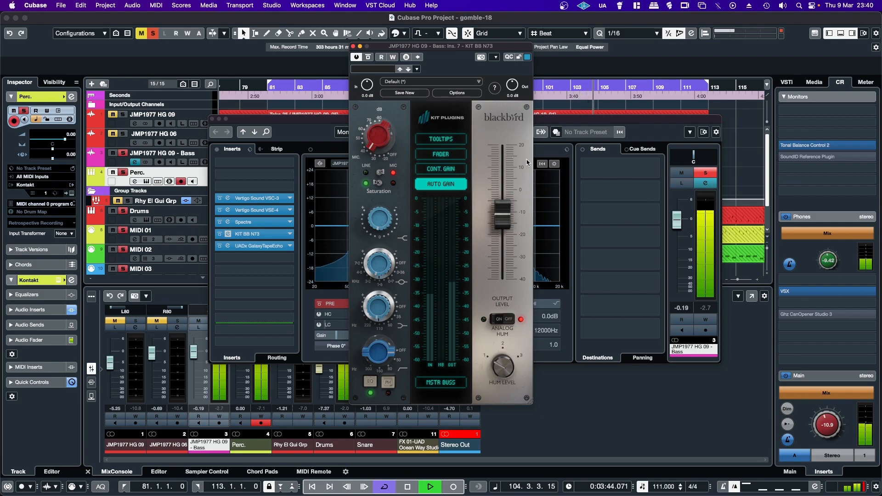
Compare the bass with its N73 bypassed and active, and lower the plugin's output fader to about -15.
{"action": "left_click", "coordinate": [368, 57]}
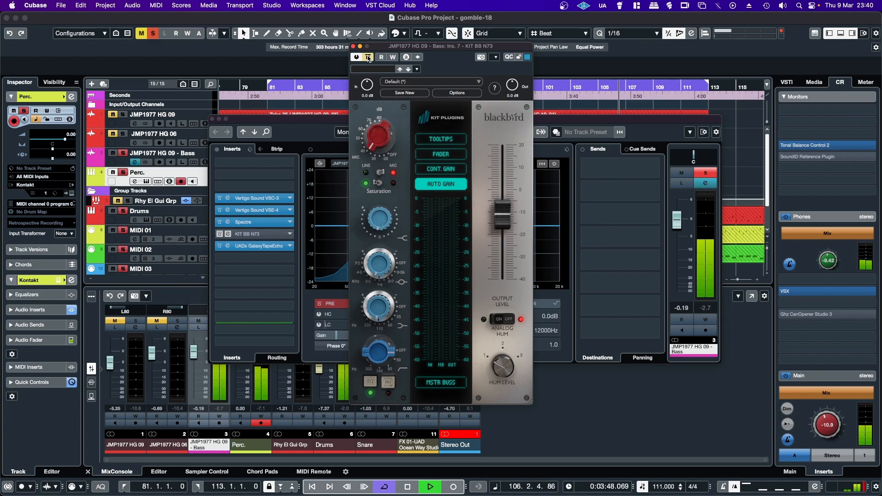
{"action": "left_click", "coordinate": [369, 57]}
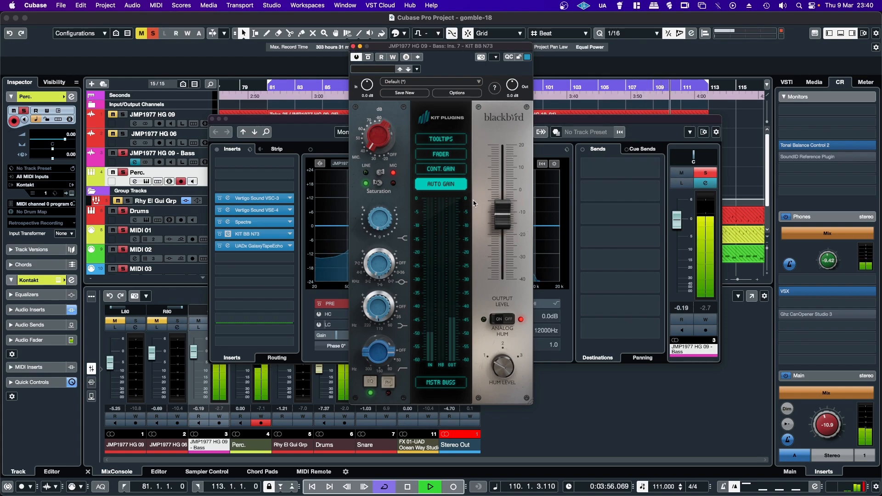
{"action": "left_click_drag", "start_coordinate": [502, 214], "coordinate": [503, 222]}
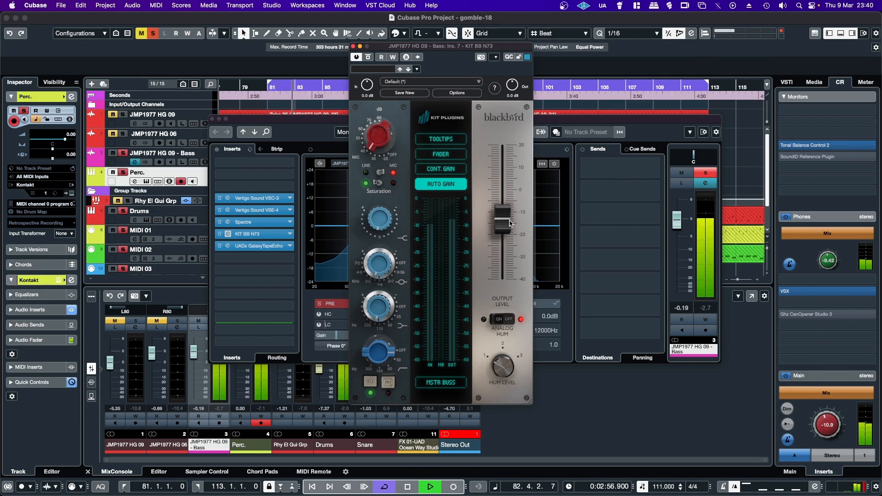
Close the bass N73 and channel settings windows, and clear all channel solos to hear the full mix.
{"action": "left_click", "coordinate": [353, 46]}
{"action": "left_click", "coordinate": [212, 119]}
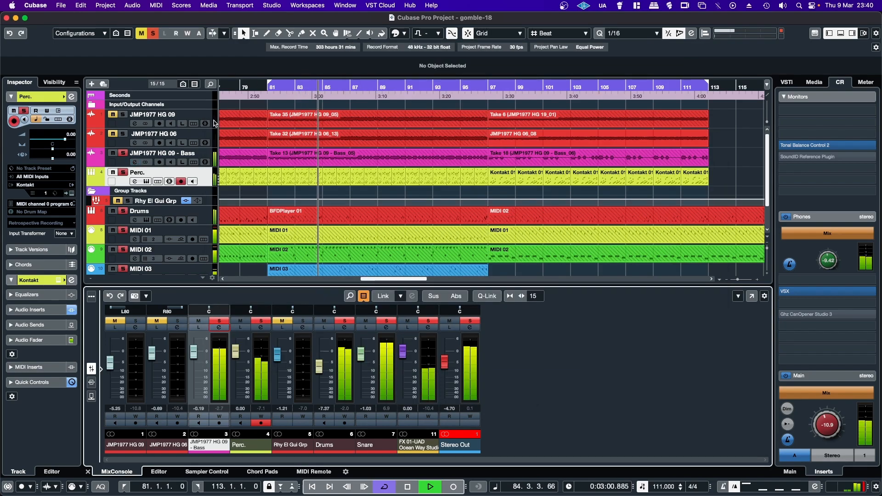
{"action": "left_click", "coordinate": [474, 322]}
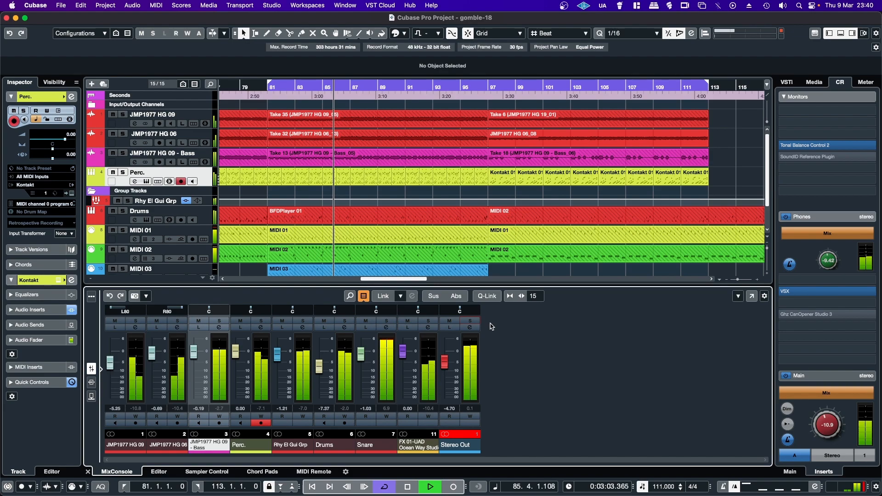
Solo the JMP1977 HG 09 channel, open its channel settings and check its P11 Abyss insert, closing the plugin again.
{"action": "left_click", "coordinate": [135, 321]}
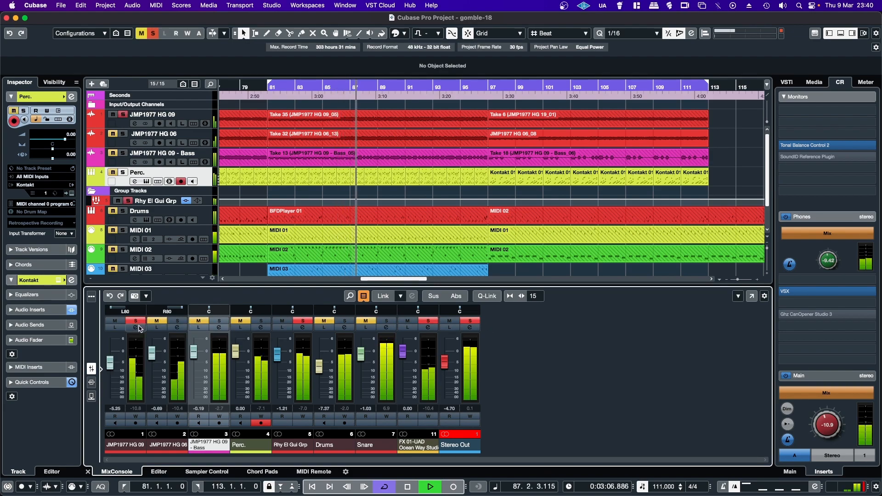
{"action": "left_click", "coordinate": [138, 328]}
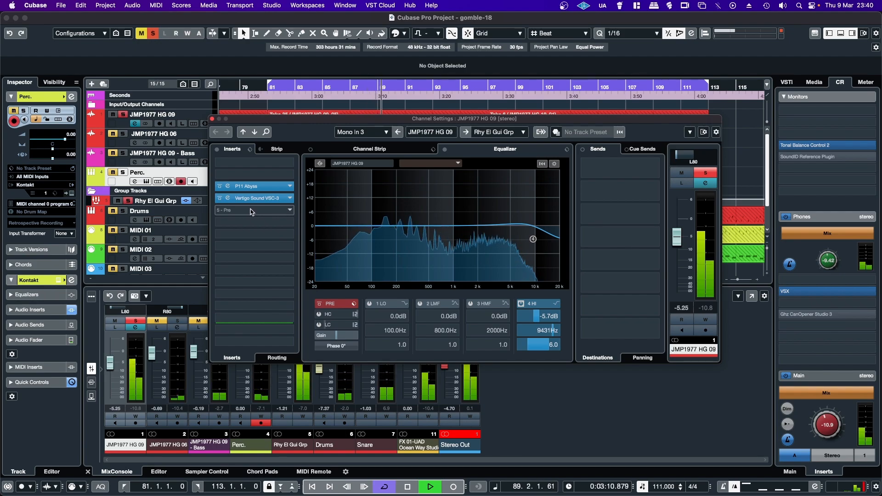
{"action": "left_click", "coordinate": [220, 186]}
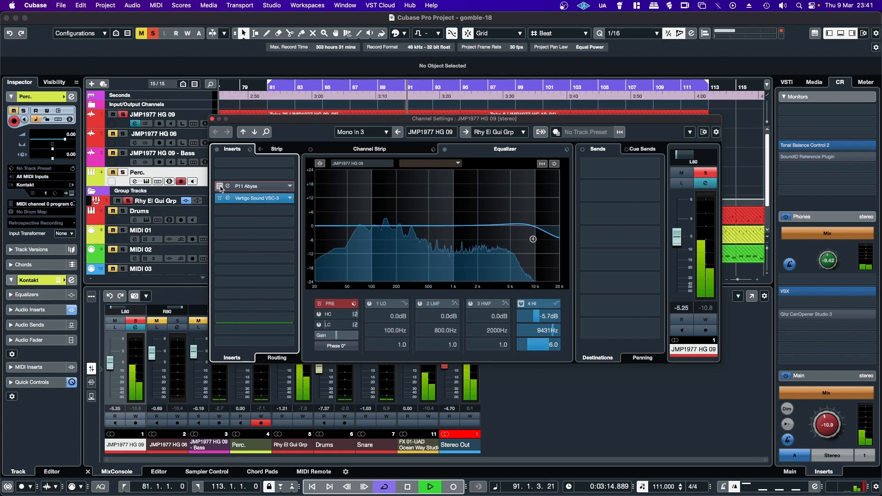
{"action": "left_click", "coordinate": [220, 186]}
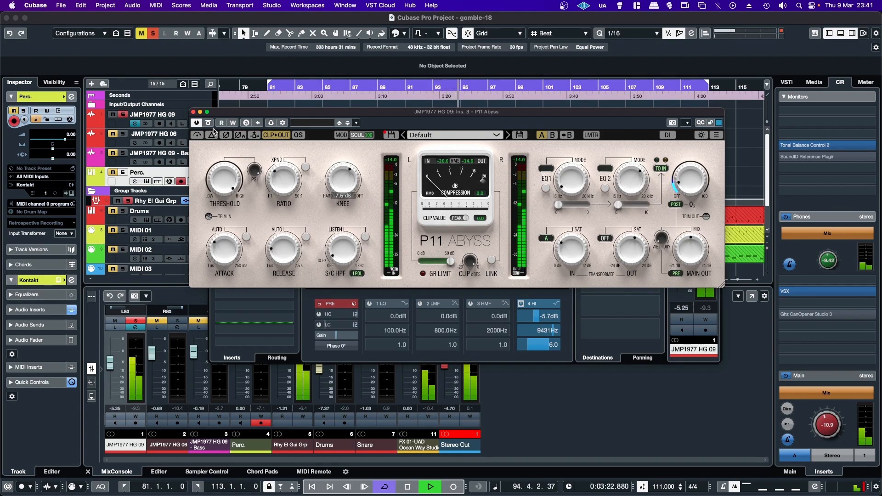
{"action": "left_click", "coordinate": [193, 112]}
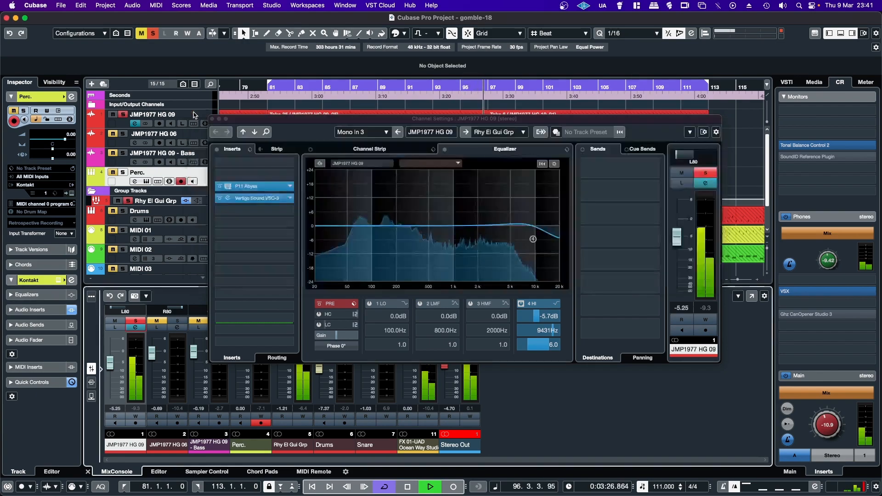
Insert KIT BB N73 below Vertigo Sound VSC-3 on JMP1977 HG 09, set it to mic input and raise its preamp gain.
{"action": "left_click", "coordinate": [243, 210]}
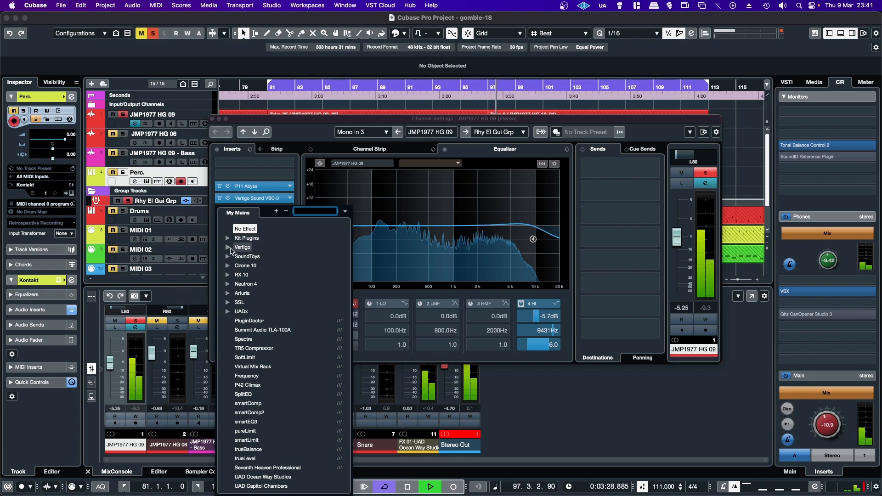
{"action": "left_click", "coordinate": [227, 238]}
{"action": "left_click", "coordinate": [250, 257]}
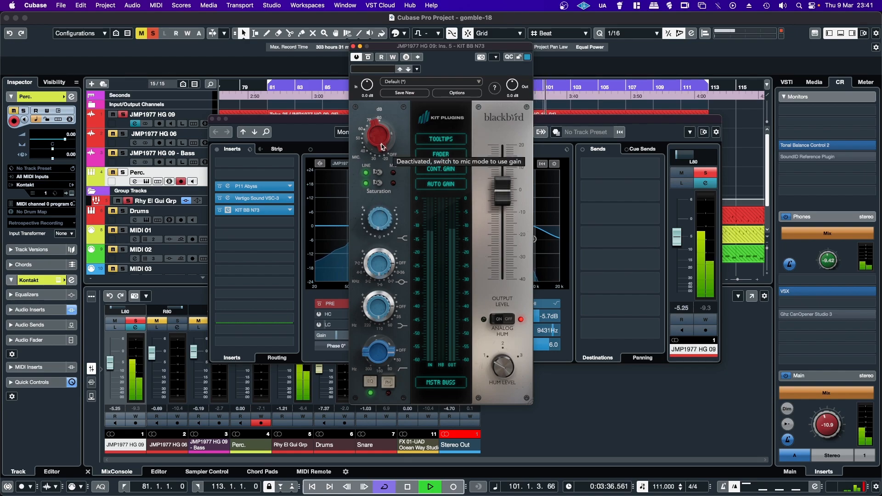
{"action": "left_click", "coordinate": [379, 173]}
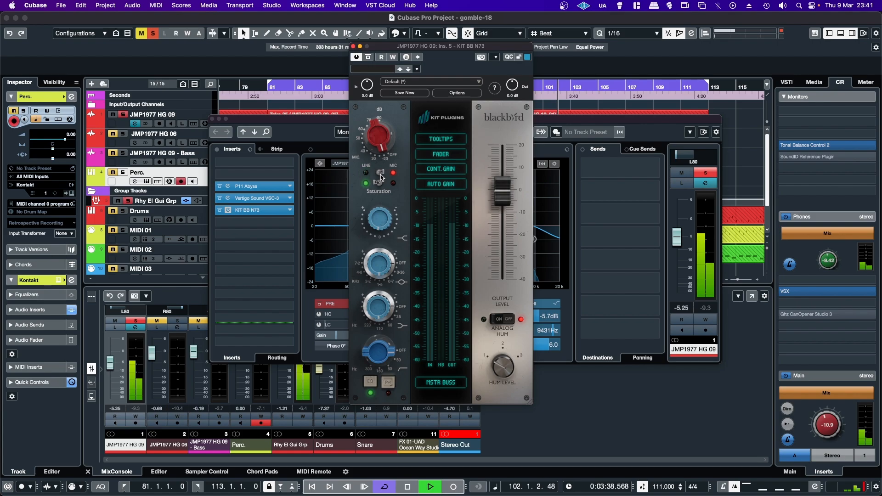
{"action": "left_click_drag", "start_coordinate": [383, 147], "coordinate": [382, 135]}
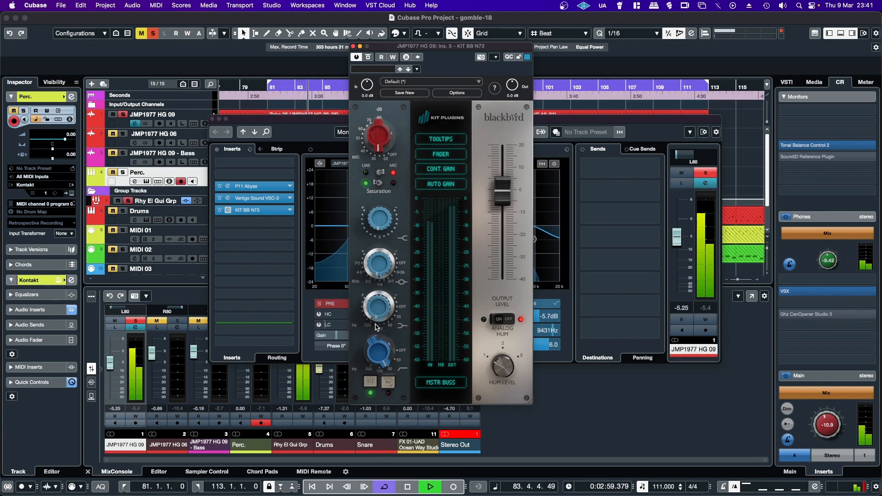
Compare JMP1977 HG 09 with its N73 bypassed and active, and close its windows with the solo cleared.
{"action": "left_click", "coordinate": [368, 57]}
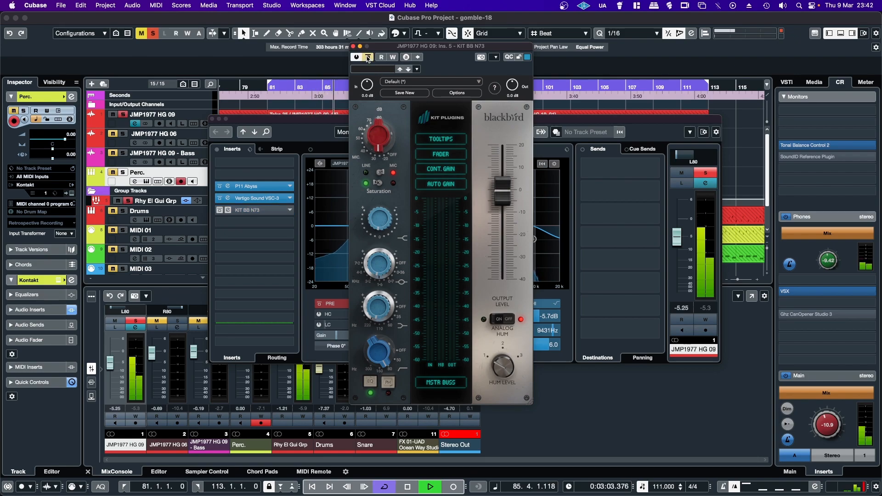
{"action": "left_click", "coordinate": [368, 57]}
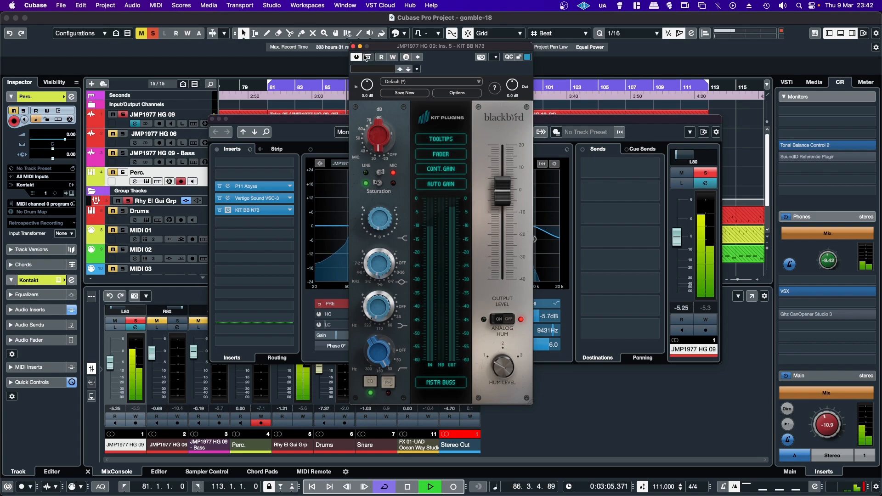
{"action": "left_click", "coordinate": [353, 47]}
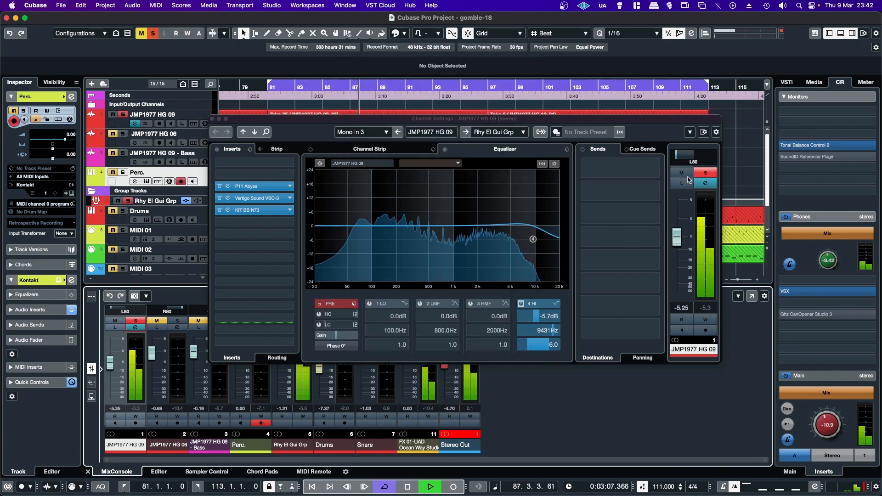
{"action": "left_click", "coordinate": [212, 119]}
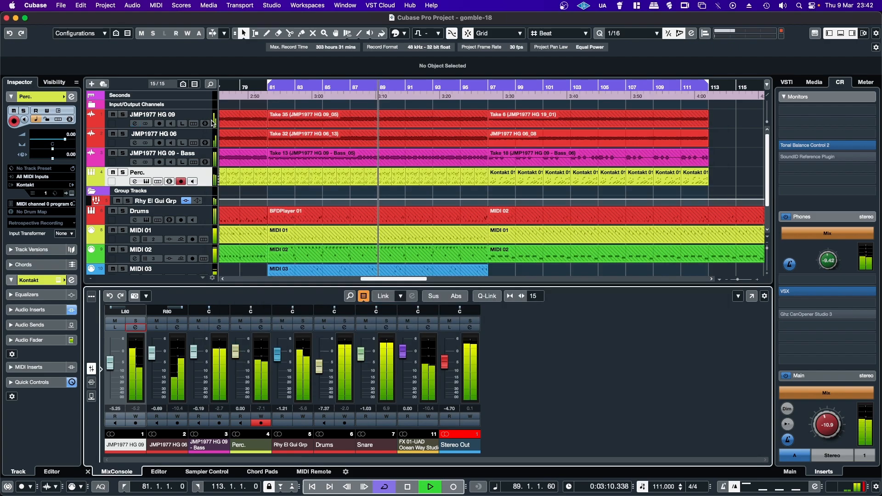
Insert KIT BB N73 on the JMP1977 HG 06 channel, in the empty slot below P11 Abyss.
{"action": "left_click", "coordinate": [177, 328]}
{"action": "left_click", "coordinate": [252, 198]}
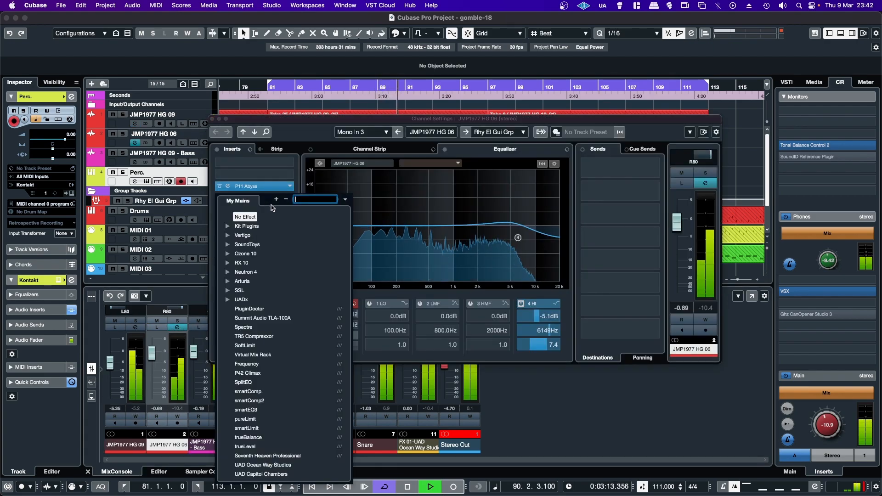
{"action": "left_click", "coordinate": [233, 229]}
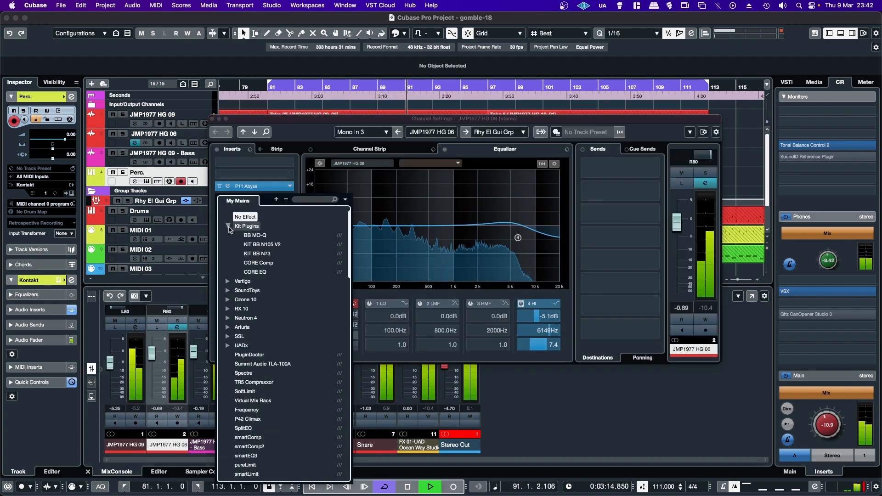
{"action": "left_click", "coordinate": [252, 254]}
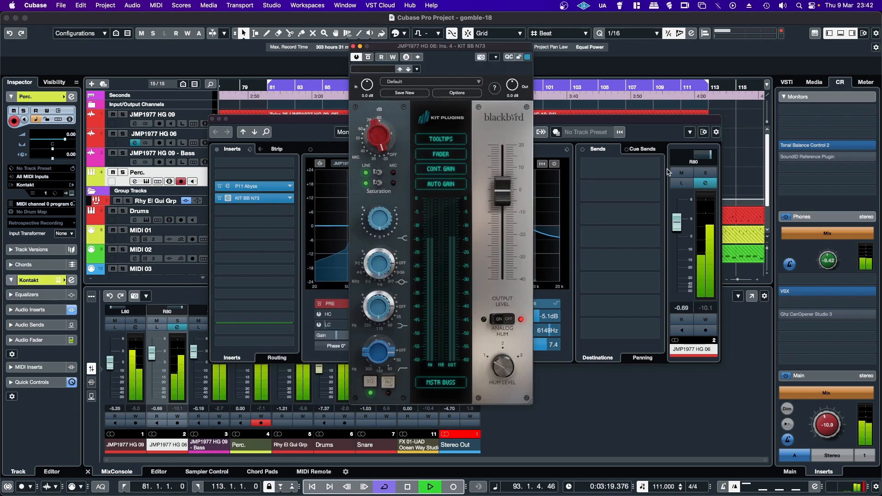
Solo JMP1977 HG 06 and set its N73 to mic input with more preamp gain, Auto Gain, a low cut and the output fader at about -5.
{"action": "left_click", "coordinate": [705, 174]}
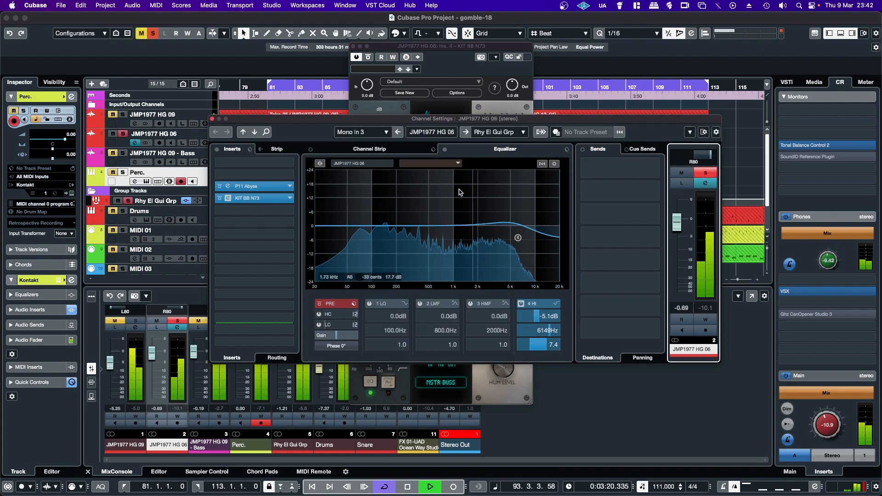
{"action": "left_click", "coordinate": [415, 50]}
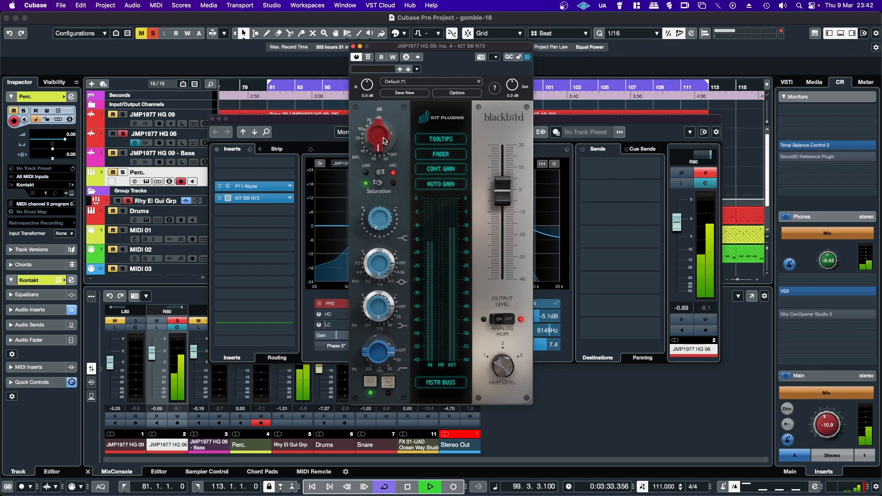
{"action": "left_click", "coordinate": [427, 184]}
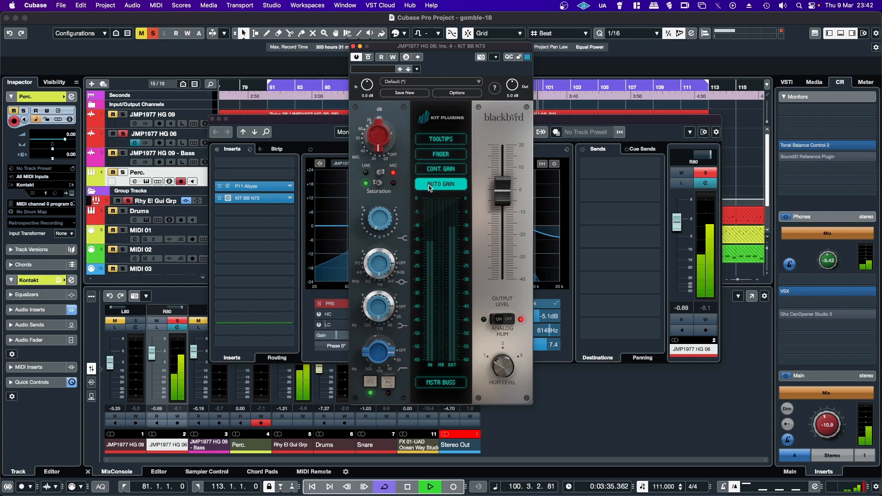
{"action": "left_click_drag", "start_coordinate": [508, 197], "coordinate": [507, 207]}
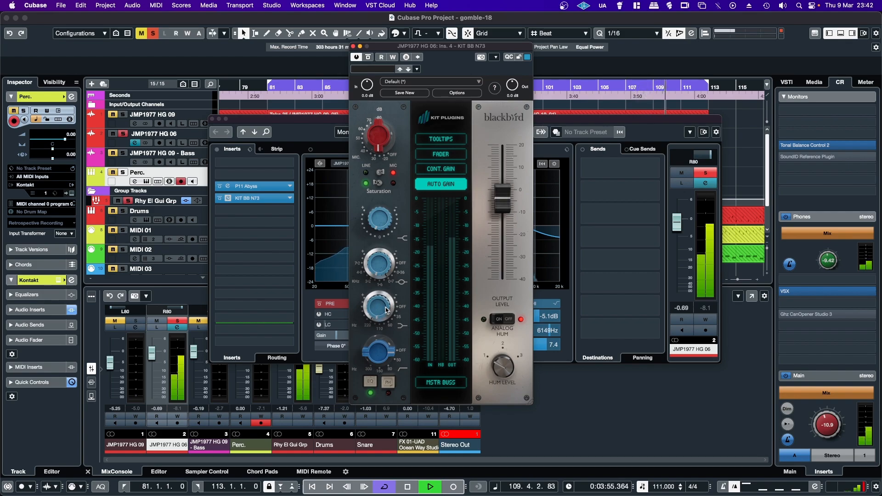
{"action": "scroll", "coordinate": [383, 355], "scroll_direction": "up", "scroll_amount": 2}
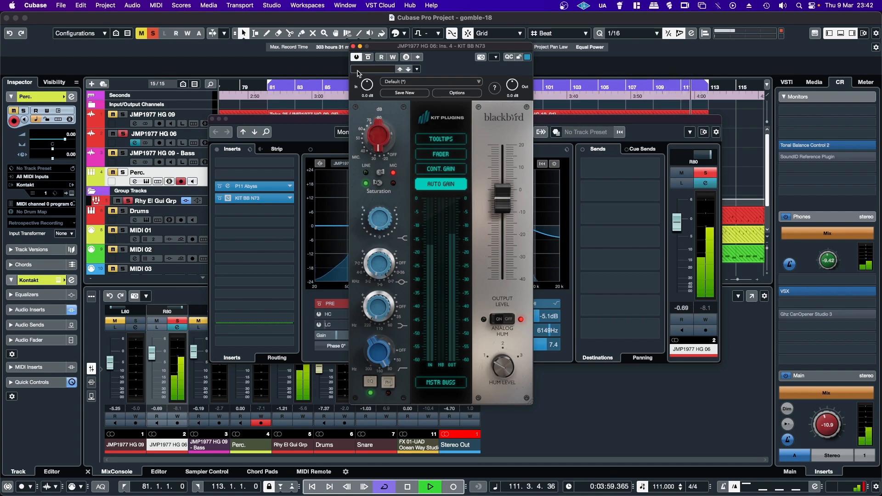
Compare JMP1977 HG 06 with its N73 bypassed and active, and raise the channel fader to -0.41.
{"action": "left_click", "coordinate": [366, 58]}
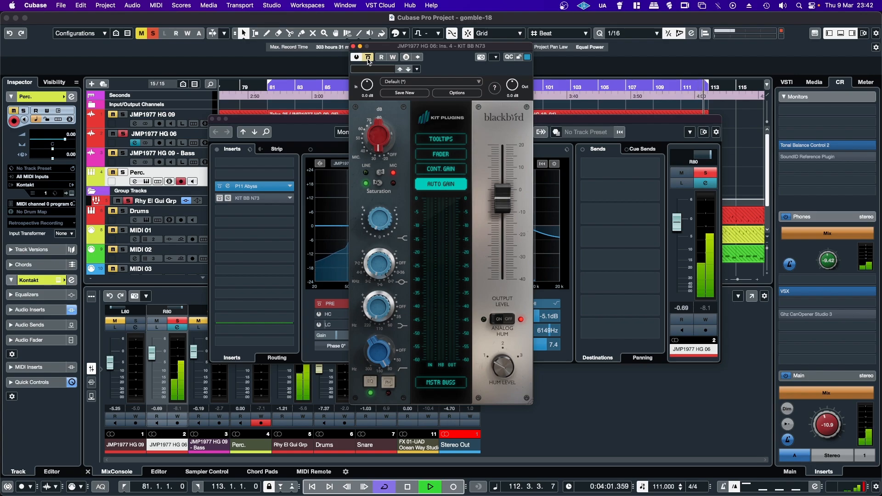
{"action": "left_click", "coordinate": [368, 59]}
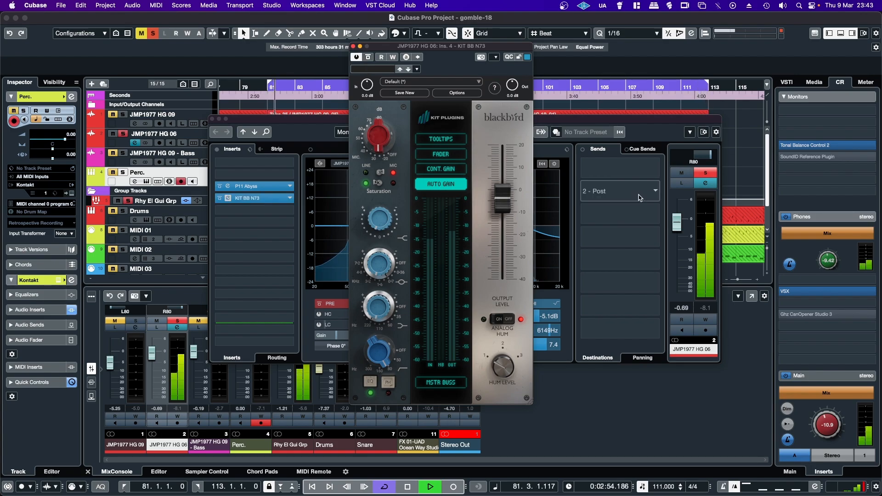
{"action": "left_click", "coordinate": [709, 196]}
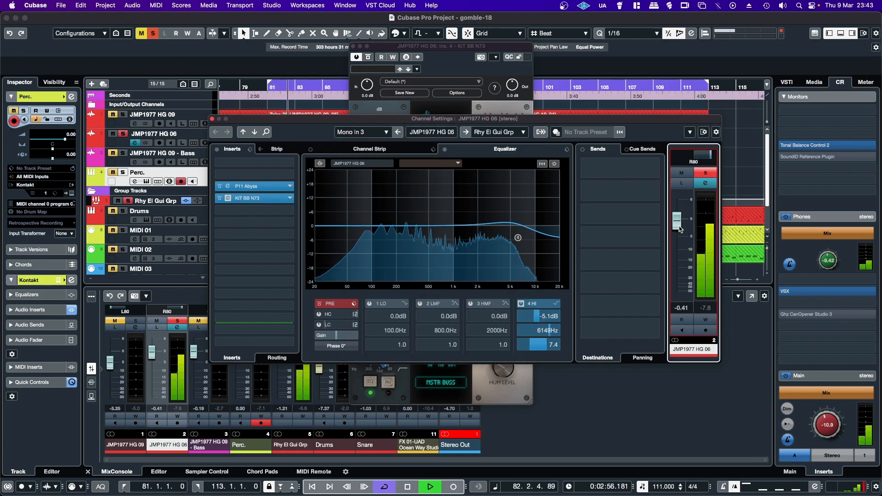
Clear the solo on JMP1977 HG 06 and close its channel settings and N73 windows.
{"action": "left_click", "coordinate": [698, 173]}
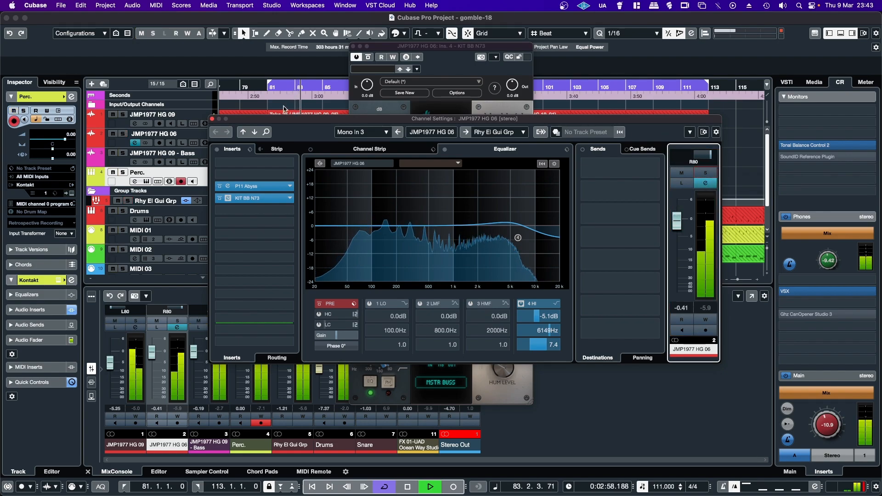
{"action": "left_click", "coordinate": [211, 118]}
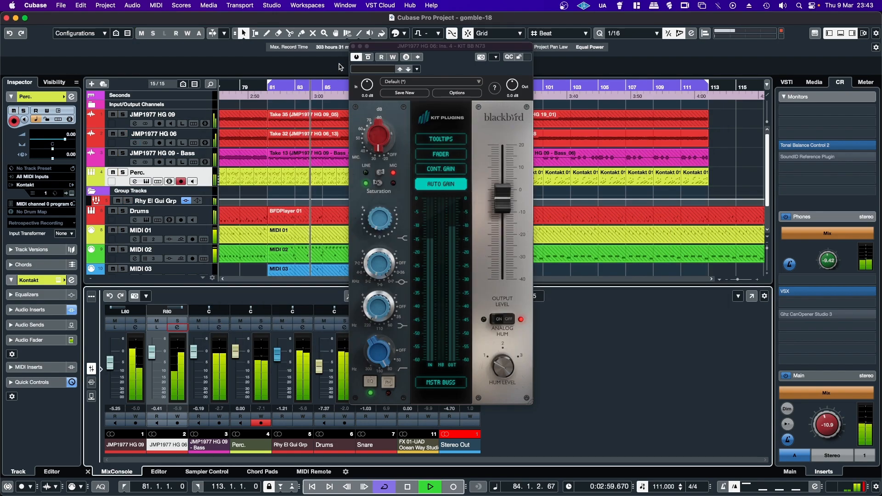
{"action": "left_click", "coordinate": [353, 47]}
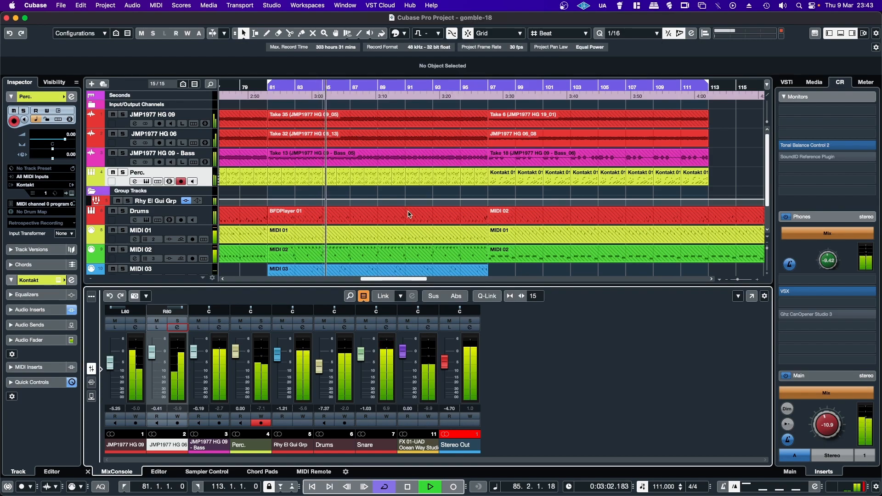
Move the Drums channel's Vertigo Sound VSE-4 and VSC-3 up to insert slots 4 and 5, and insert KIT BB N73 in slot 6.
{"action": "left_click", "coordinate": [344, 327]}
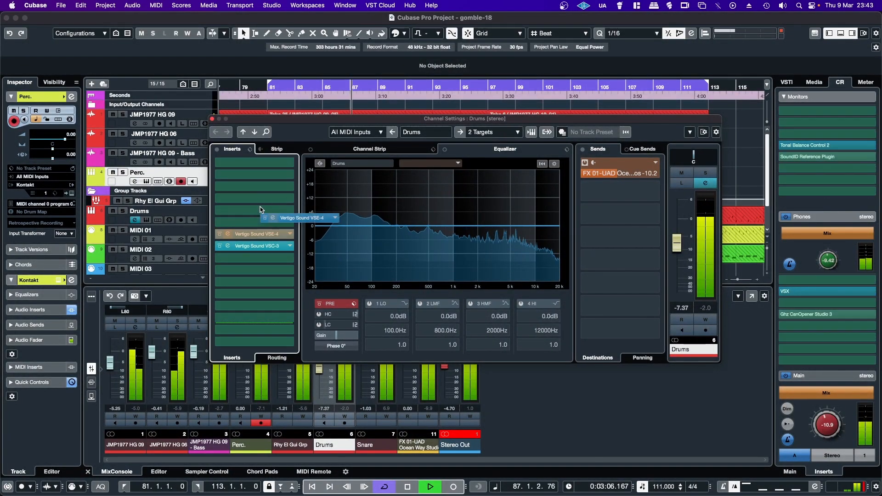
{"action": "left_click_drag", "start_coordinate": [262, 204], "coordinate": [256, 210]}
{"action": "left_click", "coordinate": [255, 222]}
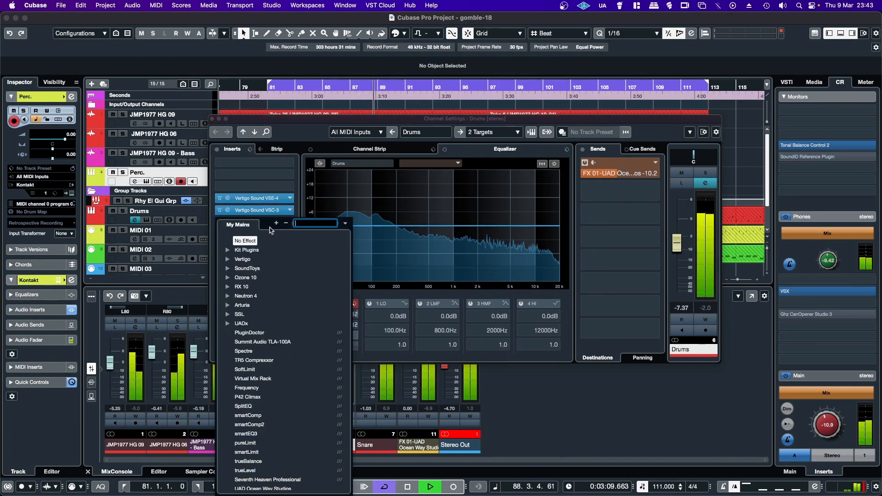
{"action": "left_click", "coordinate": [228, 253]}
{"action": "left_click", "coordinate": [271, 278]}
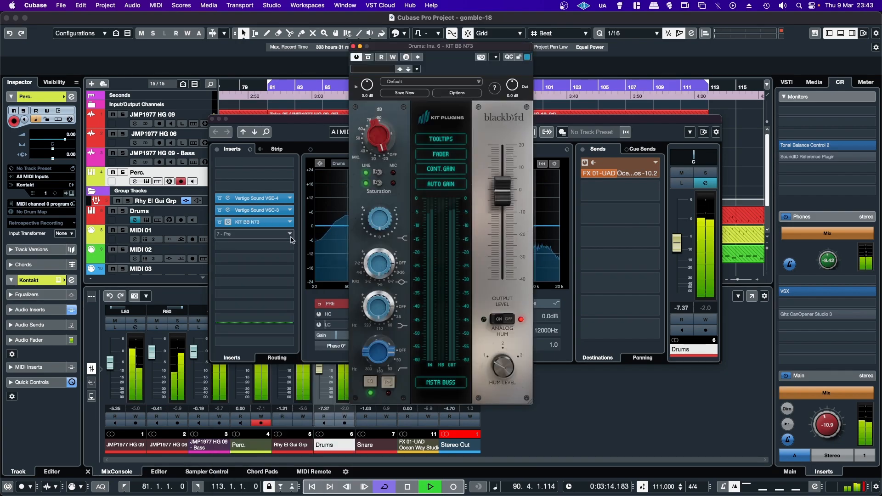
Set the Drums N73 to mic input with Auto Gain enabled, raise its preamp gain and lower its output fader to about -8.
{"action": "left_click", "coordinate": [395, 172]}
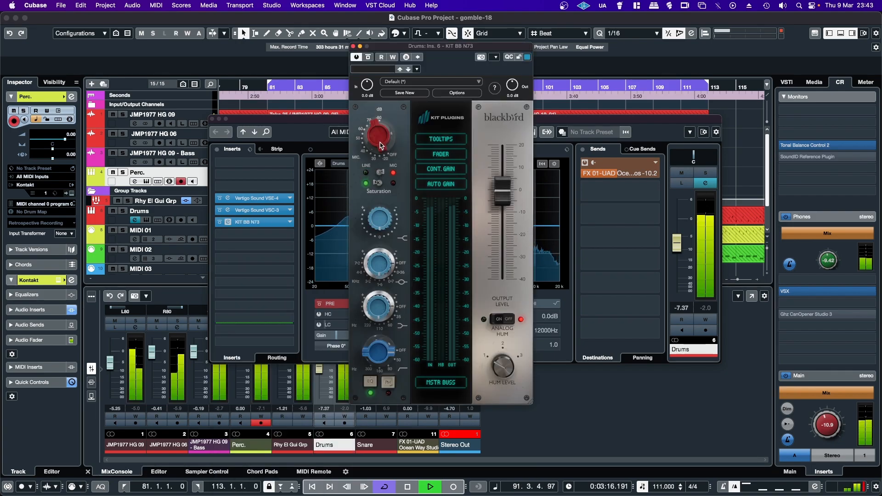
{"action": "mouse_move", "coordinate": [372, 135]}
{"action": "left_mouse_down"}
{"action": "mouse_move", "coordinate": [376, 159]}
{"action": "mouse_move", "coordinate": [375, 133]}
{"action": "left_mouse_up"}
{"action": "left_click", "coordinate": [416, 183]}
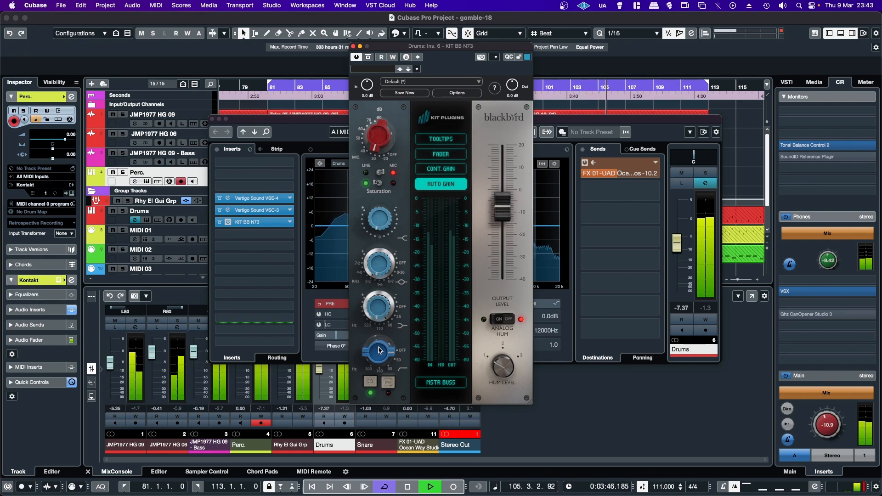
Solo the Drums channel and compare it with its N73 bypassed and active.
{"action": "left_click", "coordinate": [705, 173]}
{"action": "left_click", "coordinate": [439, 49]}
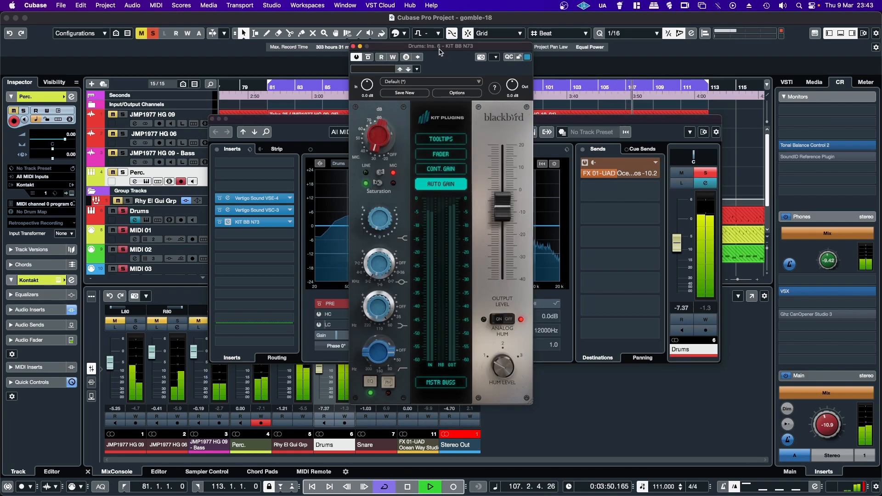
{"action": "left_click", "coordinate": [368, 57]}
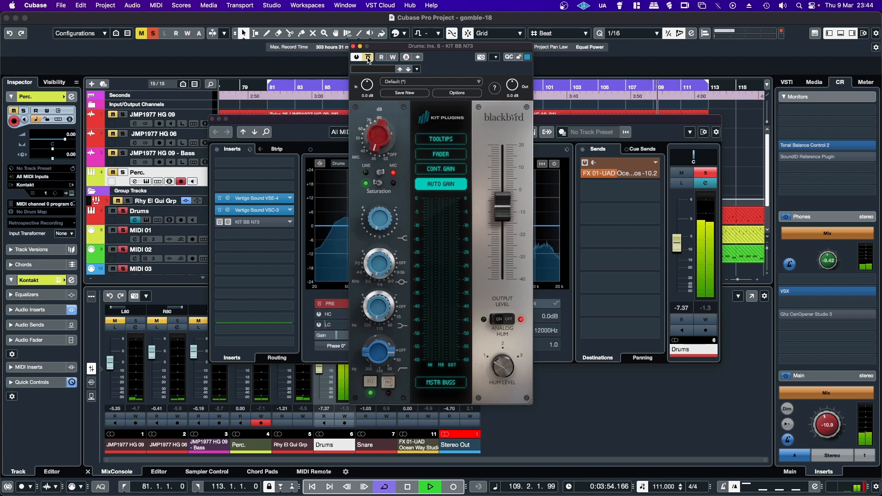
{"action": "left_click", "coordinate": [368, 57]}
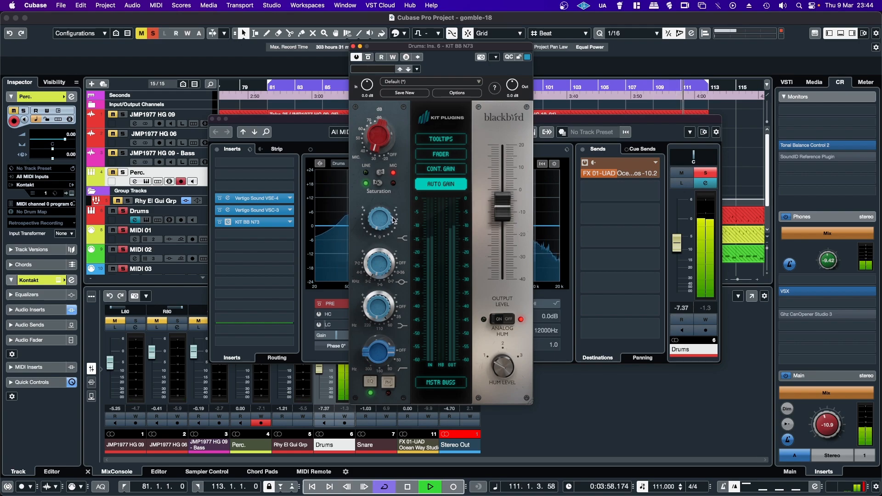
Clear the solo on the Drums channel and close its N73 and channel settings windows.
{"action": "left_click", "coordinate": [353, 47]}
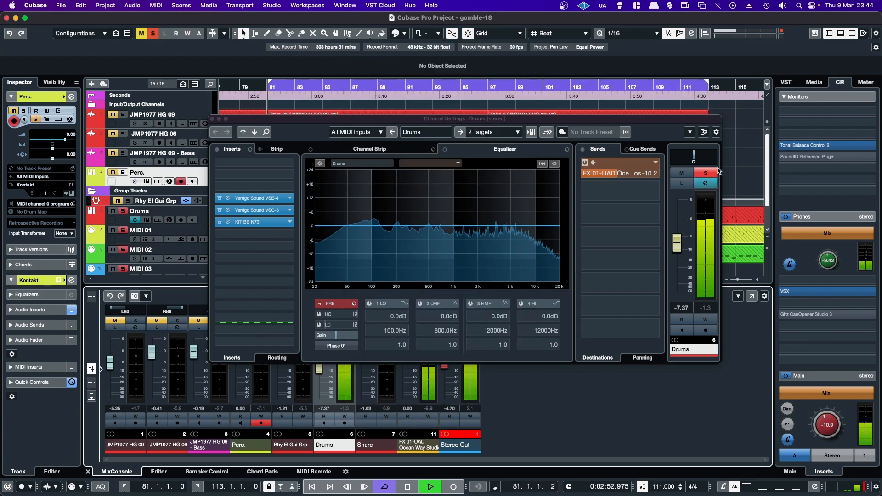
{"action": "left_click", "coordinate": [706, 174]}
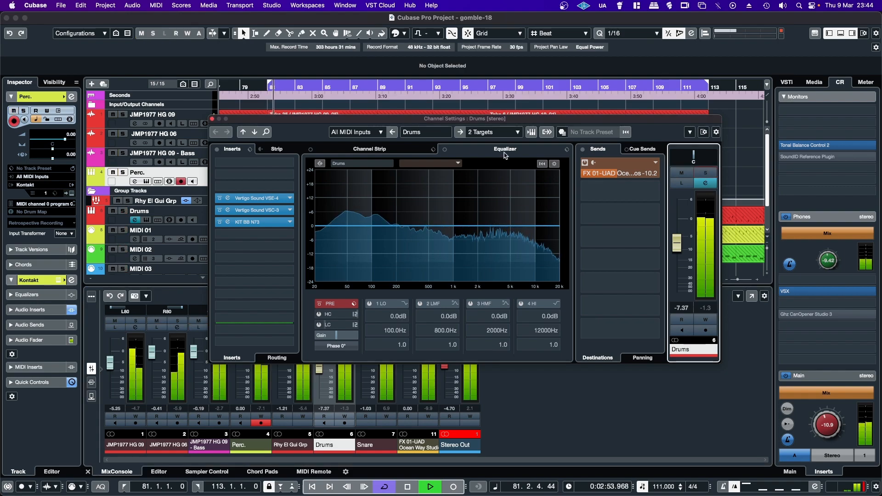
{"action": "left_click", "coordinate": [212, 119]}
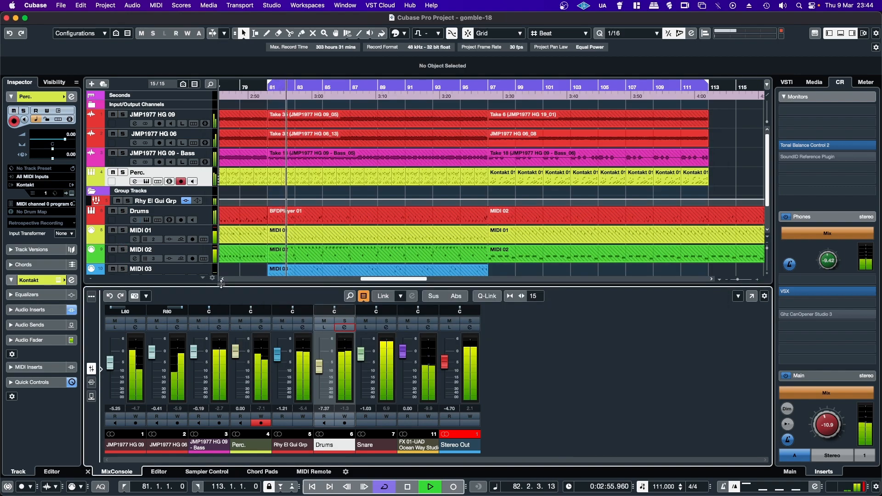
Solo the Perc. channel and insert KIT BB N73 in its insert slot 6.
{"action": "left_click", "coordinate": [260, 322]}
{"action": "left_click", "coordinate": [261, 328]}
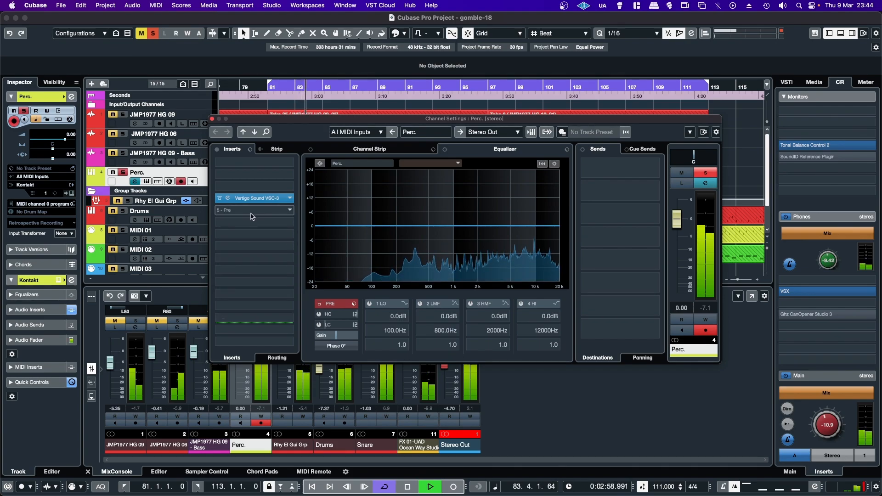
{"action": "left_click", "coordinate": [254, 223]}
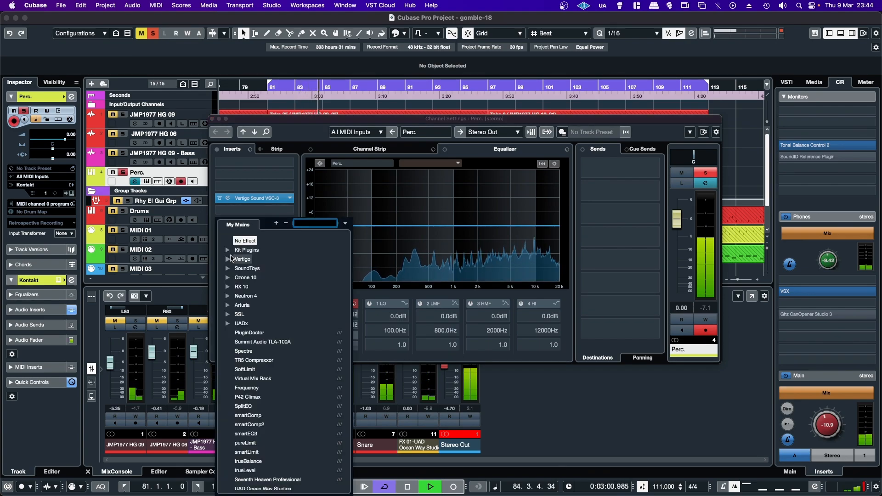
{"action": "left_click", "coordinate": [228, 250]}
{"action": "left_click", "coordinate": [255, 278]}
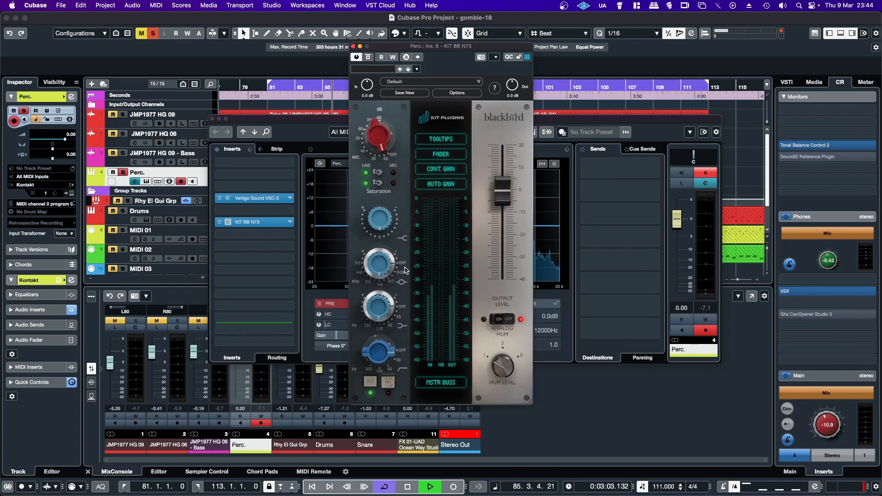
Set the Perc. N73 to mic input with Auto Gain, raise its preamp gain, lower its output to about -8, and compare it bypassed and active.
{"action": "left_click", "coordinate": [381, 172]}
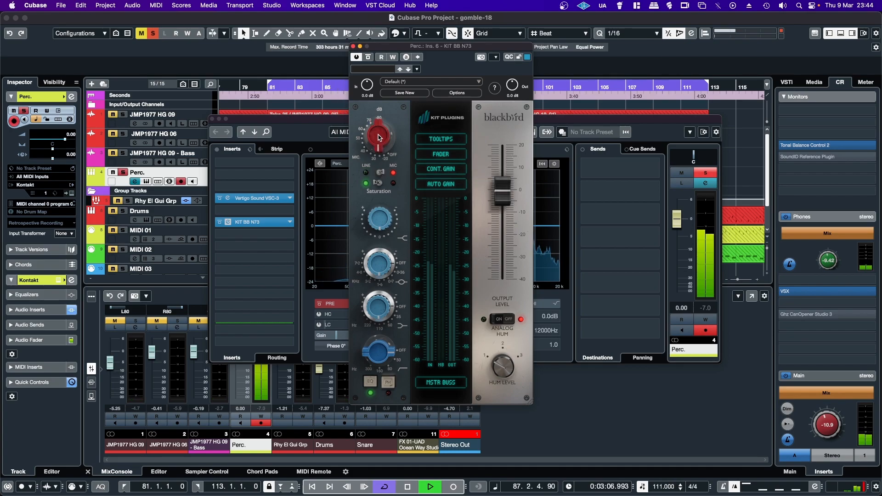
{"action": "left_click", "coordinate": [428, 185]}
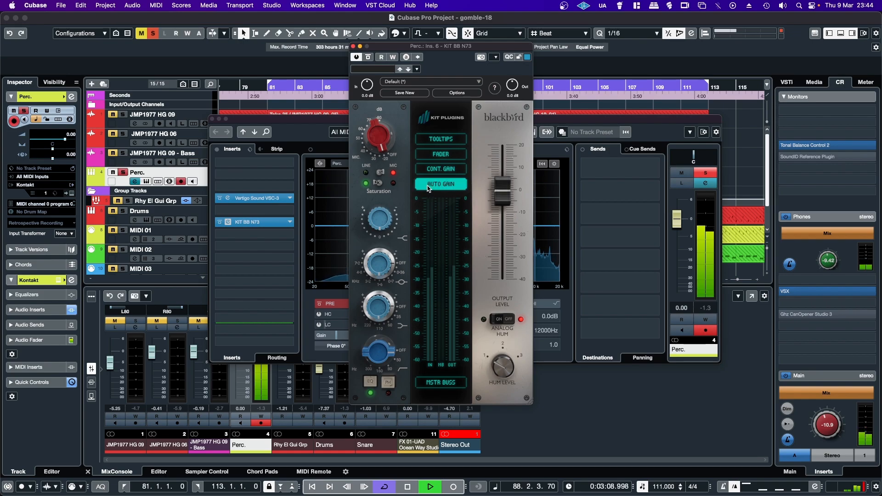
{"action": "left_click_drag", "start_coordinate": [382, 142], "coordinate": [379, 123]}
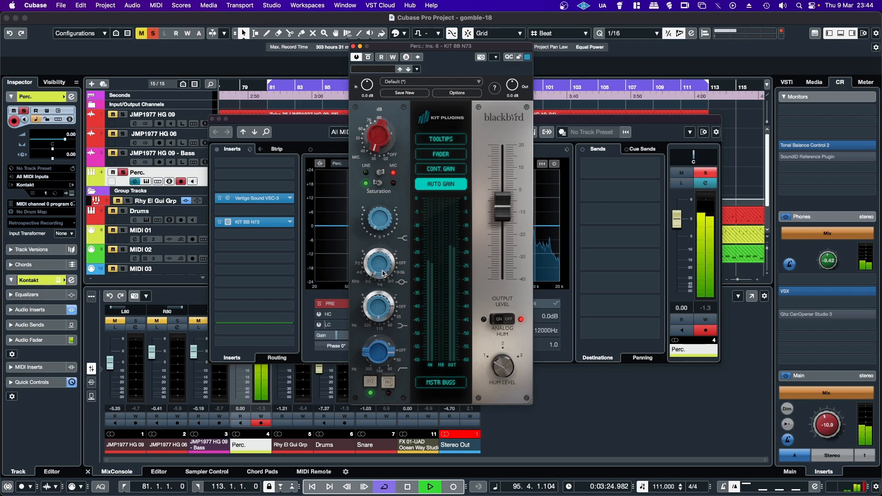
{"action": "left_click", "coordinate": [368, 58]}
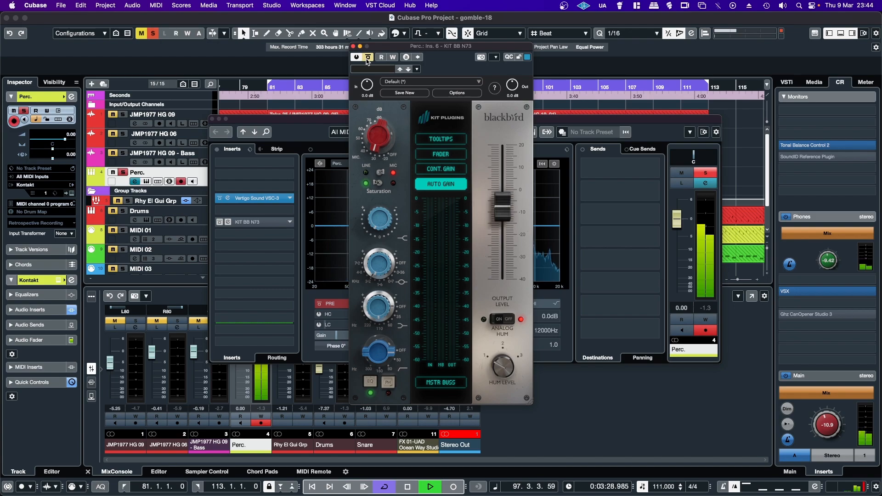
{"action": "left_click", "coordinate": [368, 57]}
Clear the solo on the Perc. channel and close its N73 and channel settings windows.
{"action": "left_click", "coordinate": [353, 46]}
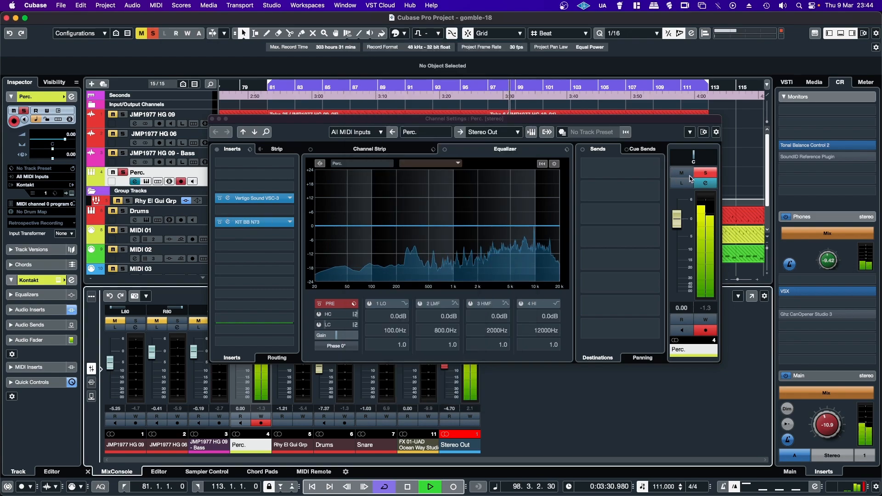
{"action": "left_click", "coordinate": [705, 172]}
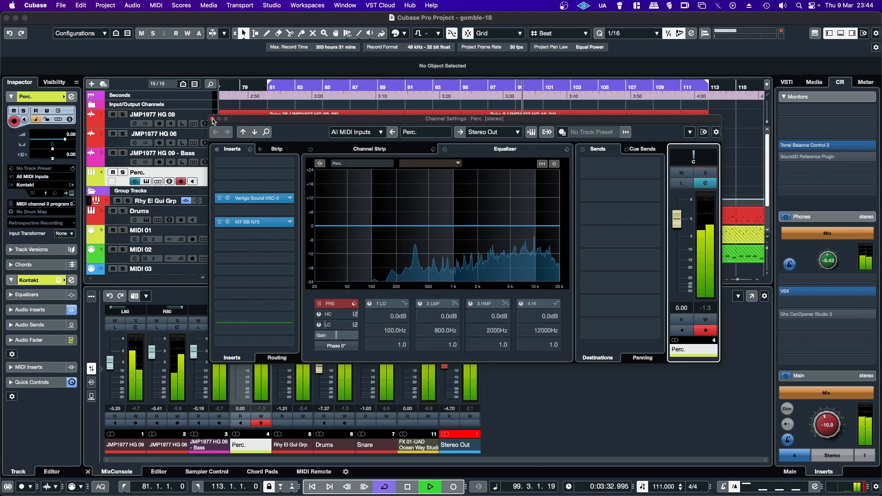
{"action": "left_click", "coordinate": [213, 119]}
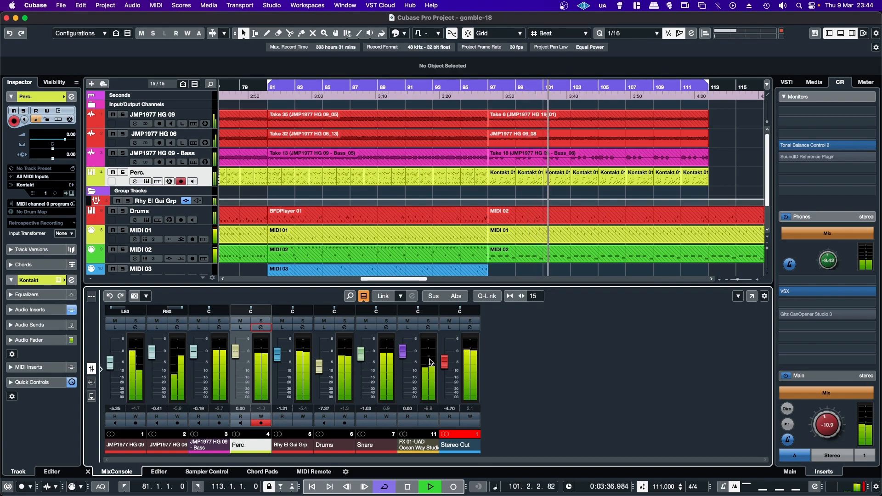
Reset the Stereo Out clip indicator and open the MixConsole in its own window, with playback stopped.
{"action": "left_click", "coordinate": [458, 437]}
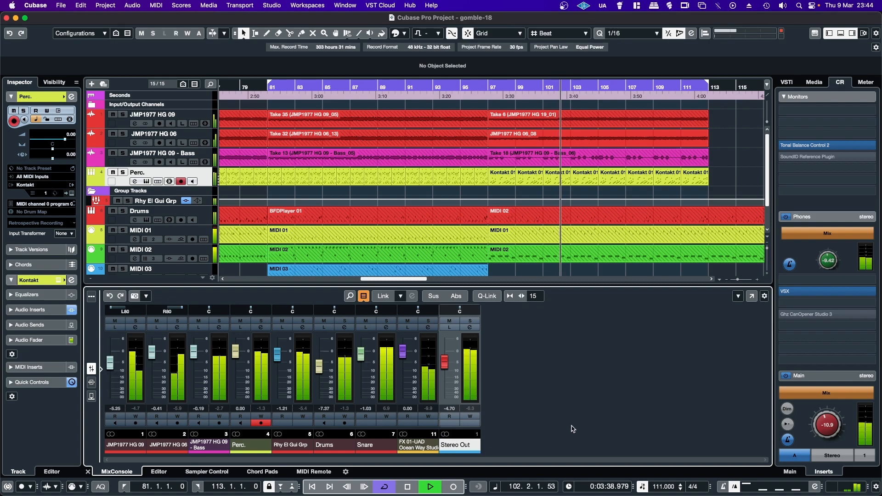
{"action": "left_click", "coordinate": [751, 297]}
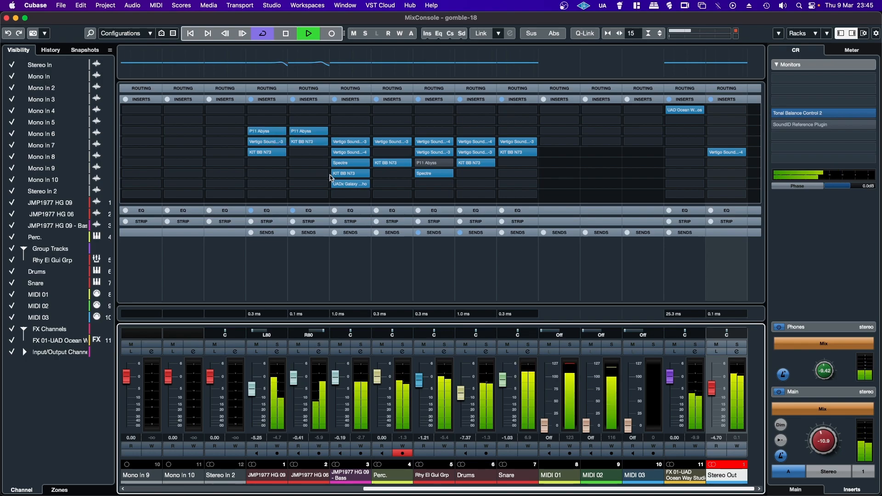
{"action": "key", "text": "space"}
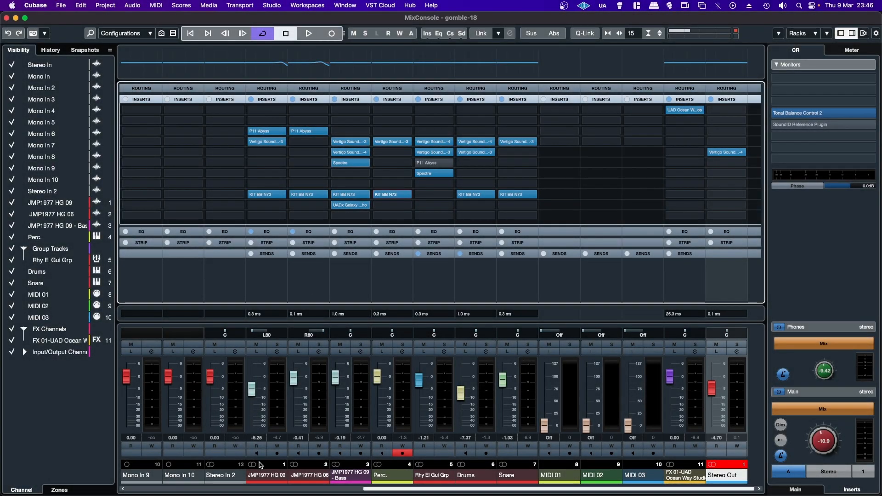
Link JMP1977 HG 09, JMP1977 HG 06, JMP1977 HG 09 - Bass, Perc., Drums and Snare as link group Link 1, with only Inserts linked.
{"action": "left_click", "coordinate": [260, 465]}
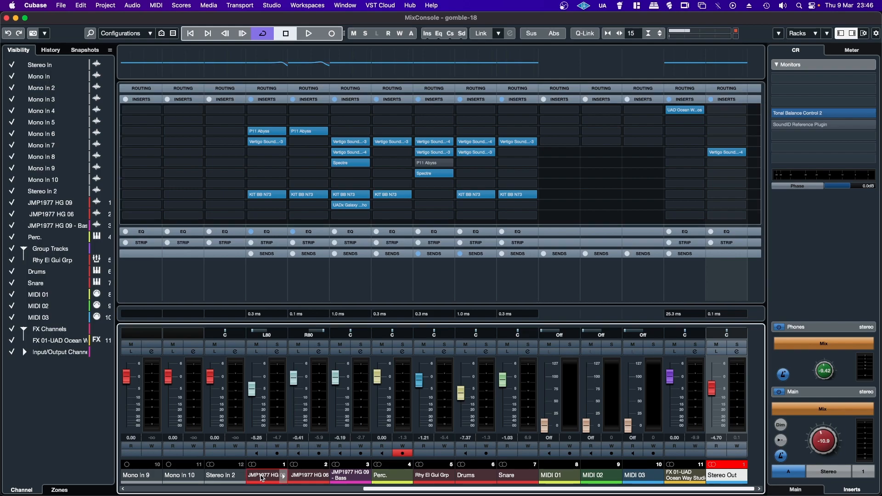
{"action": "left_click", "coordinate": [325, 476], "text": "shift"}
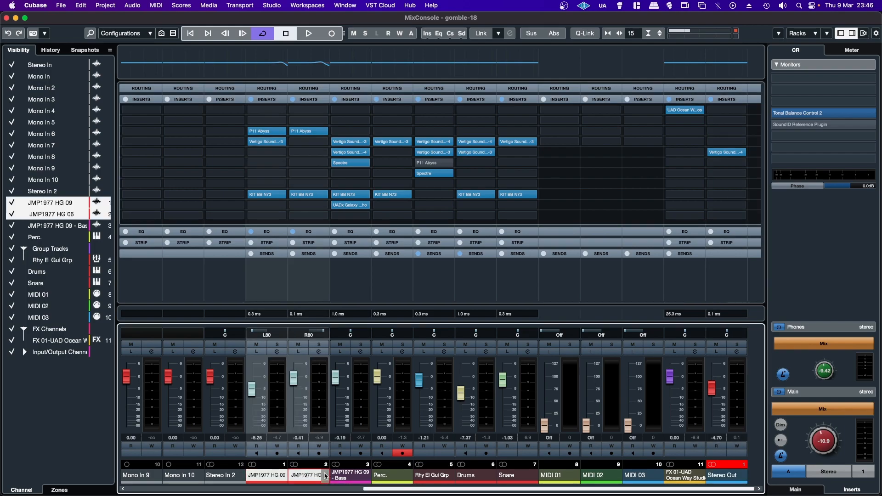
{"action": "left_click", "coordinate": [348, 476], "text": "shift"}
{"action": "left_click", "coordinate": [382, 478], "text": "shift"}
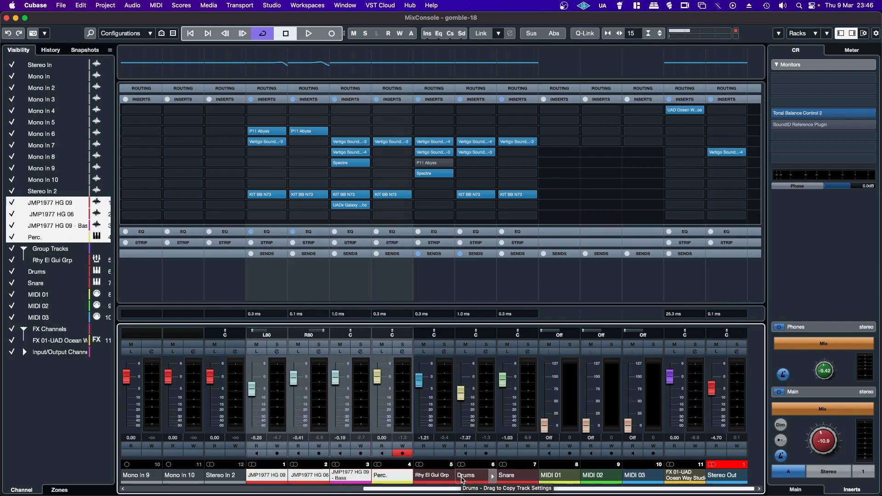
{"action": "left_click", "coordinate": [461, 478], "text": "shift"}
{"action": "left_click", "coordinate": [522, 480], "text": "shift"}
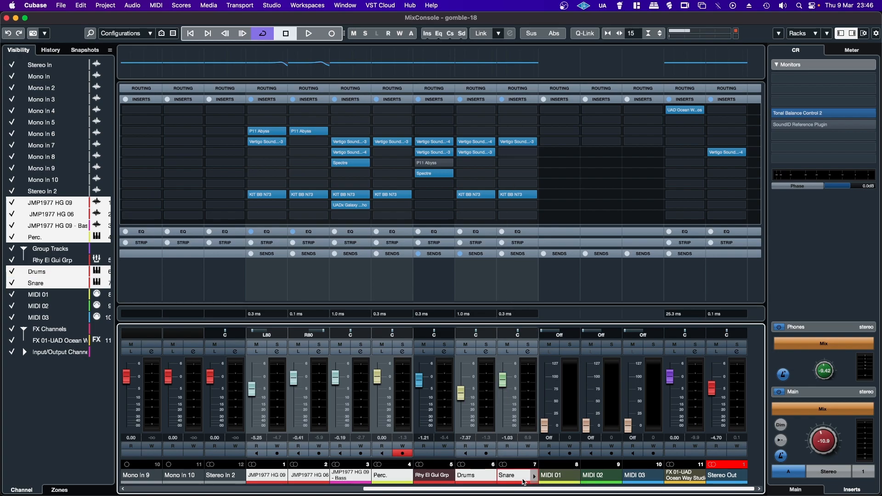
{"action": "right_click", "coordinate": [515, 478]}
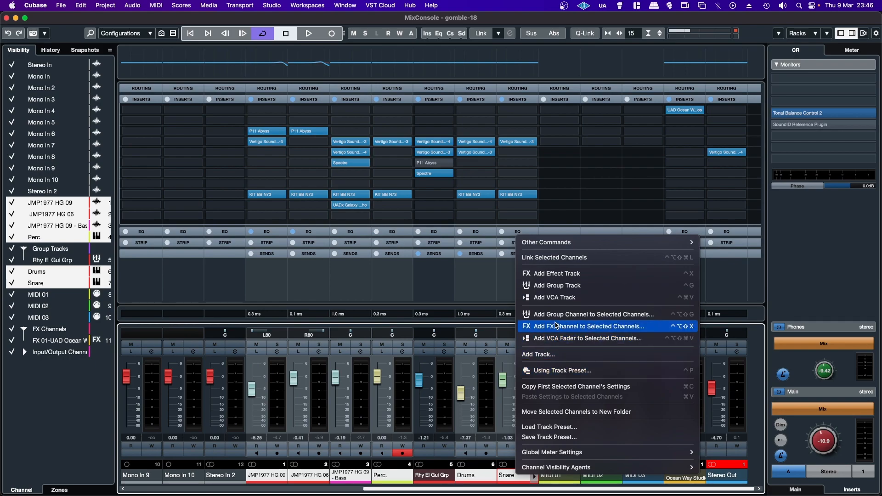
{"action": "left_click", "coordinate": [558, 260]}
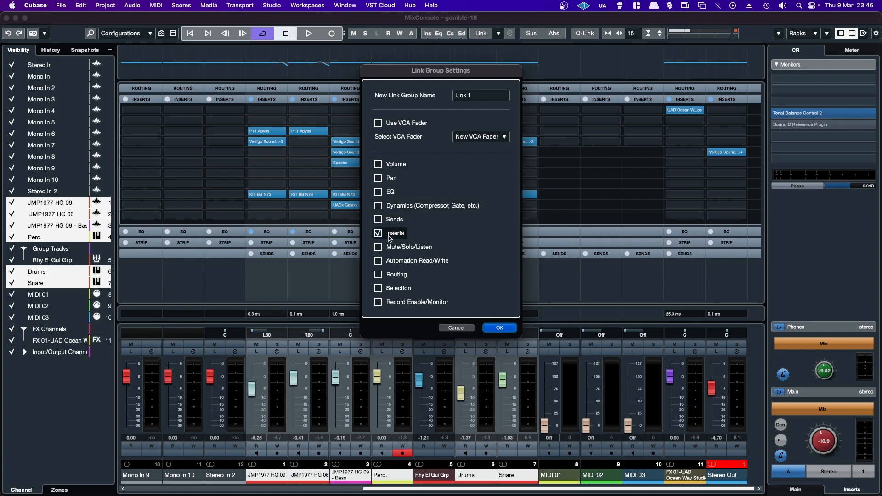
{"action": "left_click", "coordinate": [490, 326]}
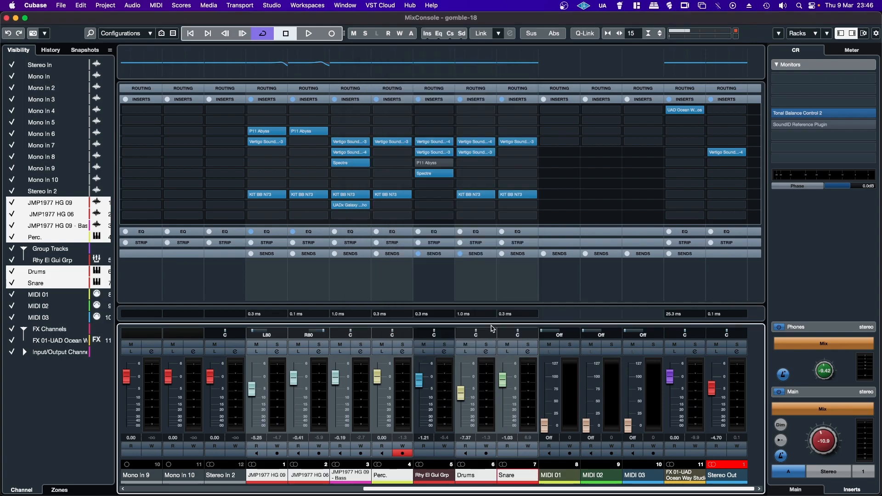
Play the full mix and compare it with the KIT BB N73 inserts on all Link 1 channels bypassed and active.
{"action": "left_click", "coordinate": [251, 195]}
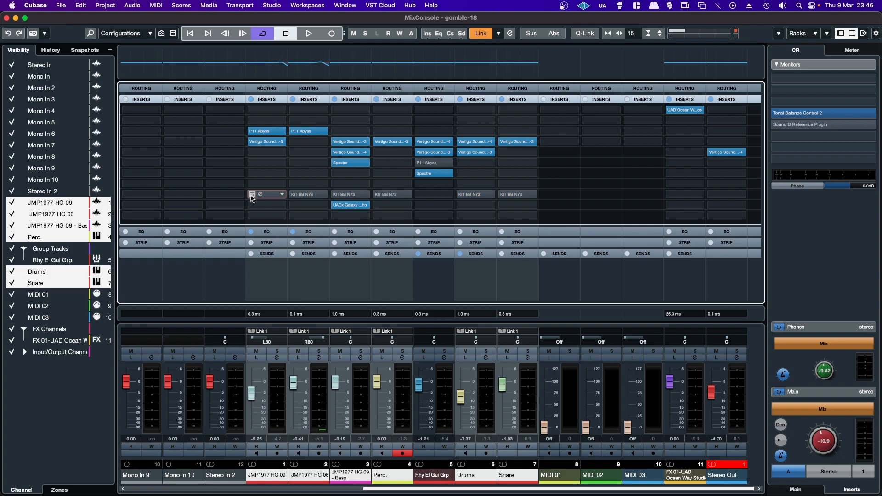
{"action": "left_click", "coordinate": [251, 196]}
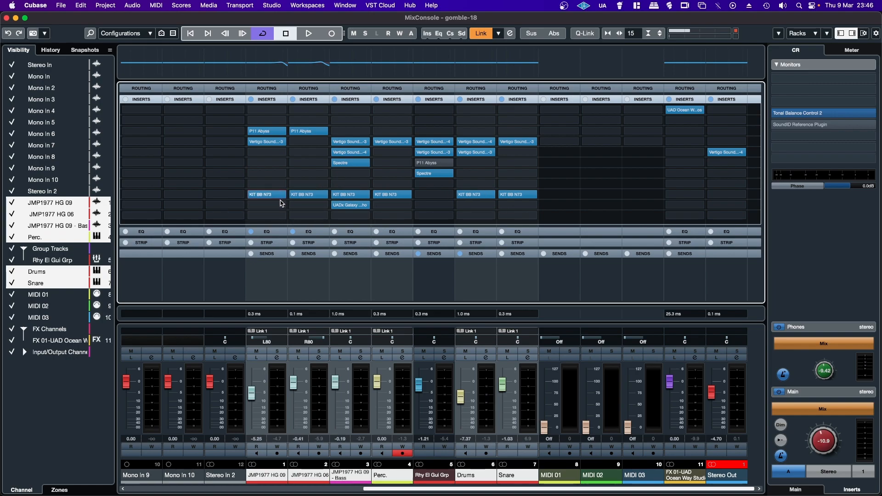
{"action": "key", "text": "space"}
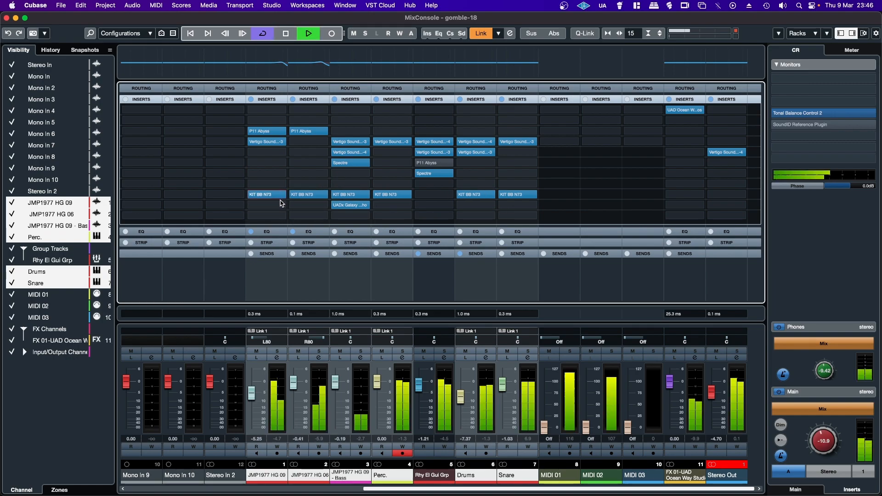
{"action": "mouse_move", "coordinate": [253, 196]}
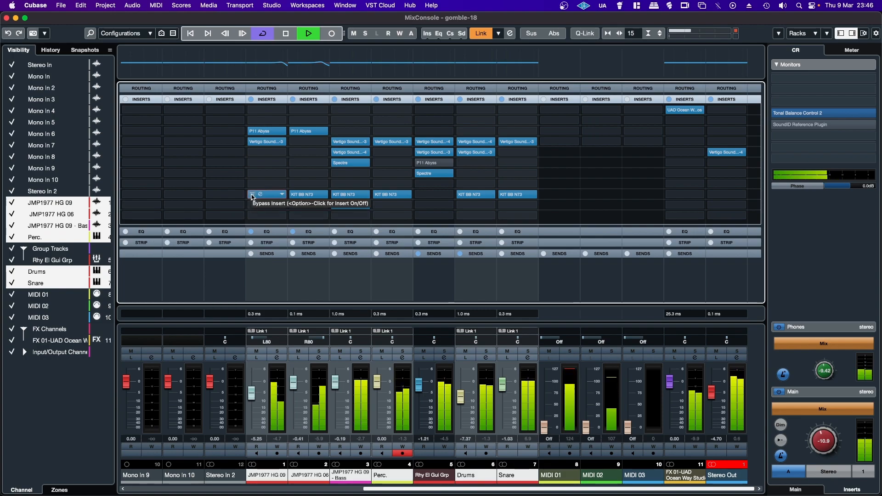
{"action": "left_click", "coordinate": [252, 195]}
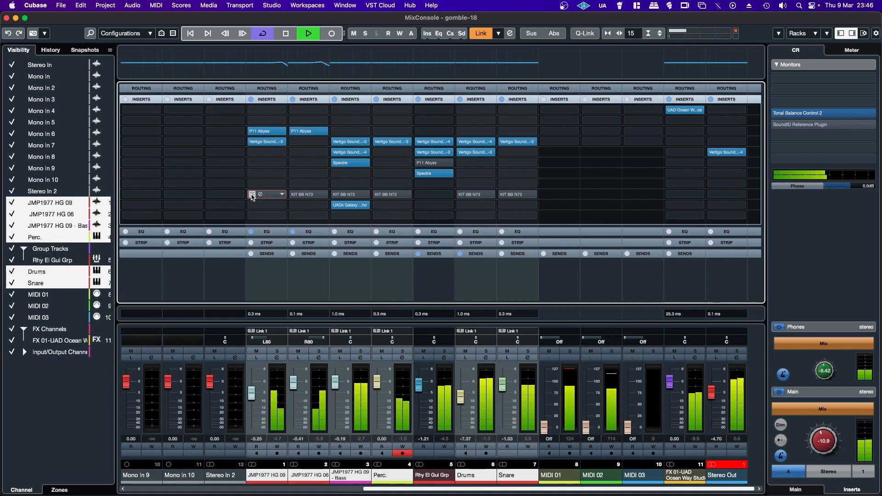
{"action": "left_click", "coordinate": [252, 195]}
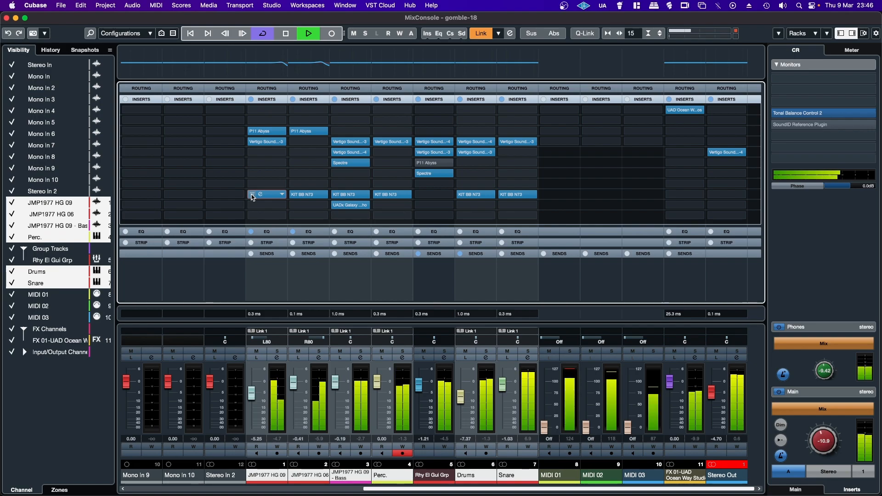
{"action": "left_click", "coordinate": [252, 195]}
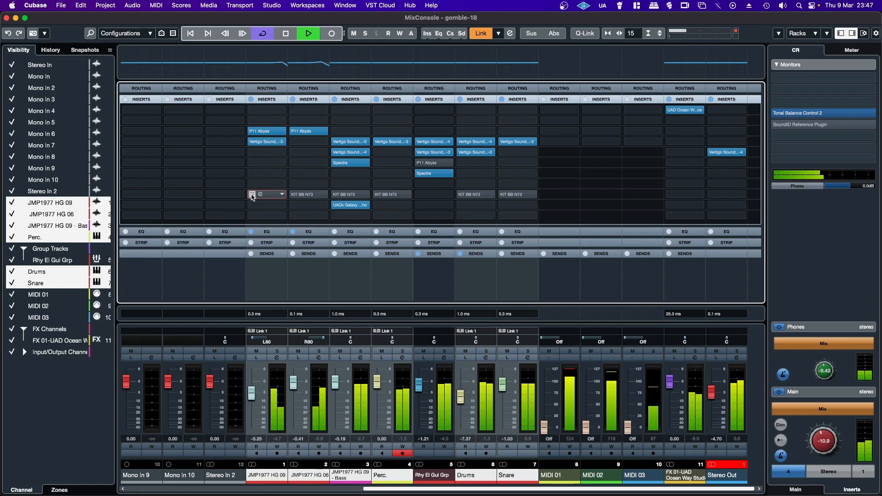
{"action": "left_click", "coordinate": [252, 195]}
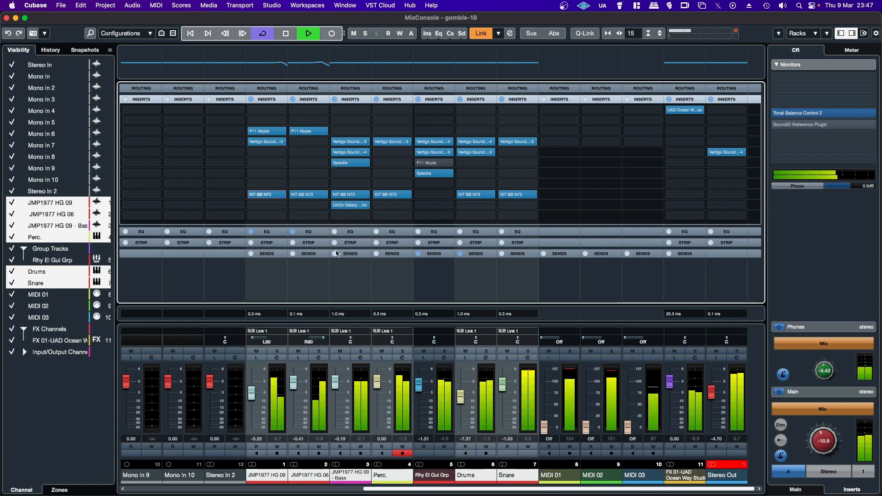
Reset the Stereo Out clip indicator and repeatedly compare the playing mix with the linked KIT BB N73 inserts bypassed and active.
{"action": "left_click", "coordinate": [726, 467]}
{"action": "mouse_move", "coordinate": [250, 197]}
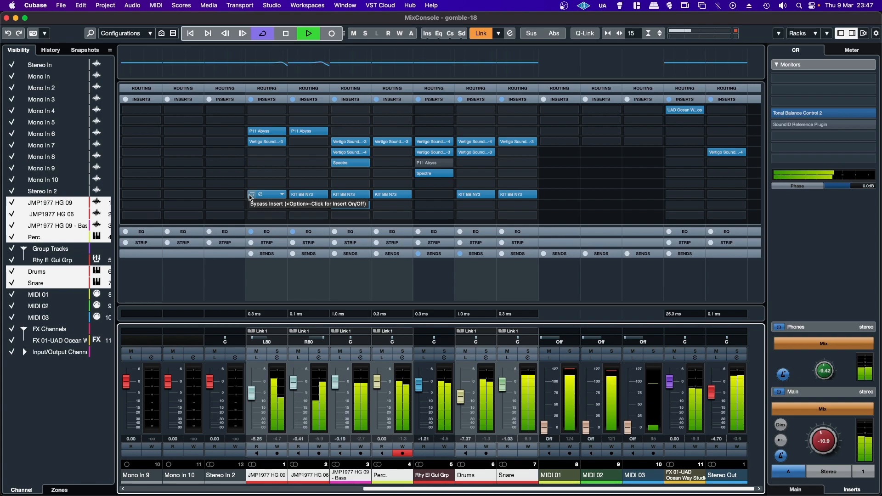
{"action": "left_click", "coordinate": [251, 195]}
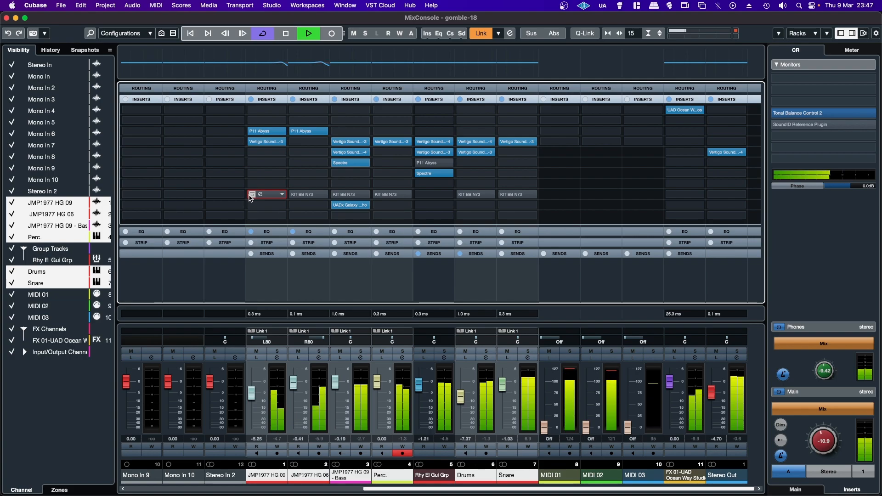
{"action": "left_click", "coordinate": [250, 197]}
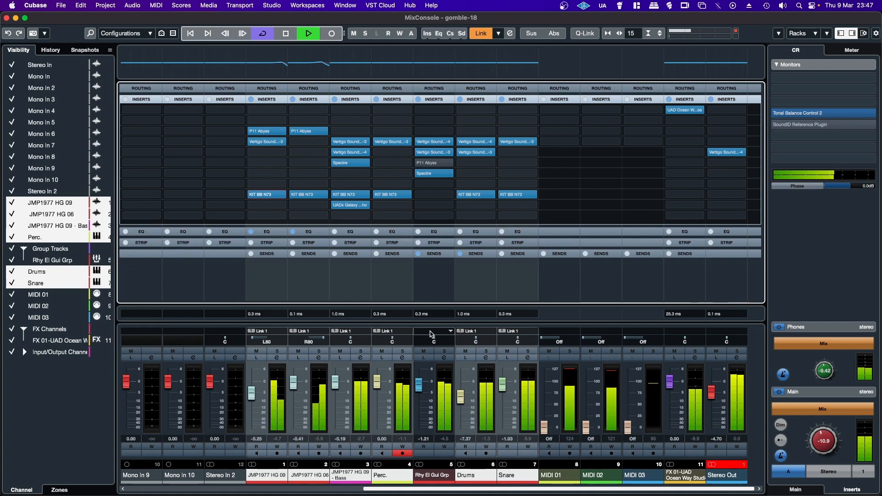
{"action": "left_click", "coordinate": [253, 196]}
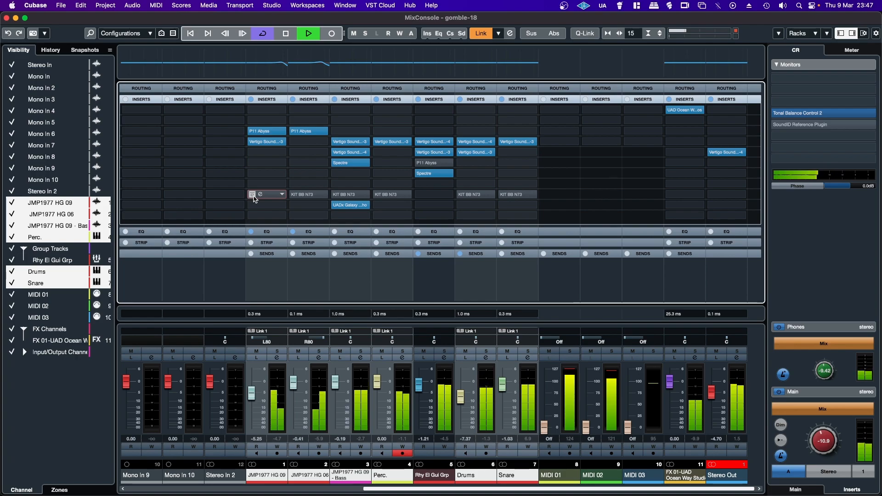
{"action": "left_click", "coordinate": [253, 195]}
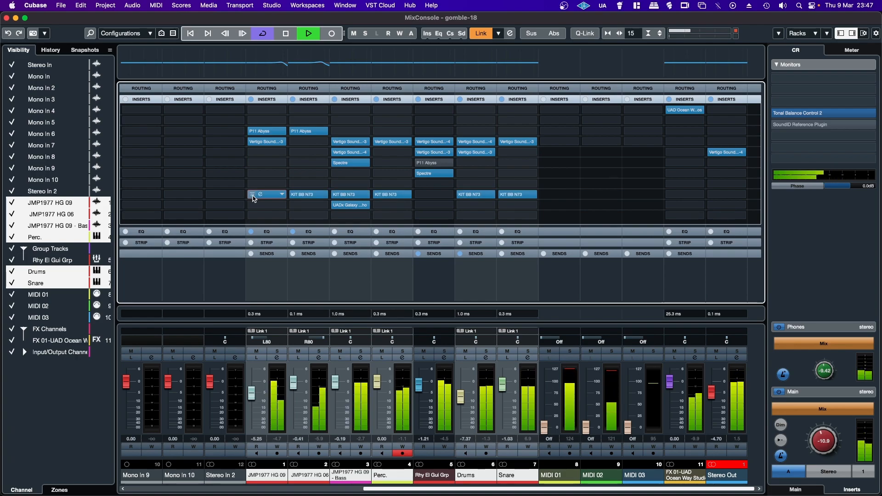
{"action": "left_click", "coordinate": [252, 195]}
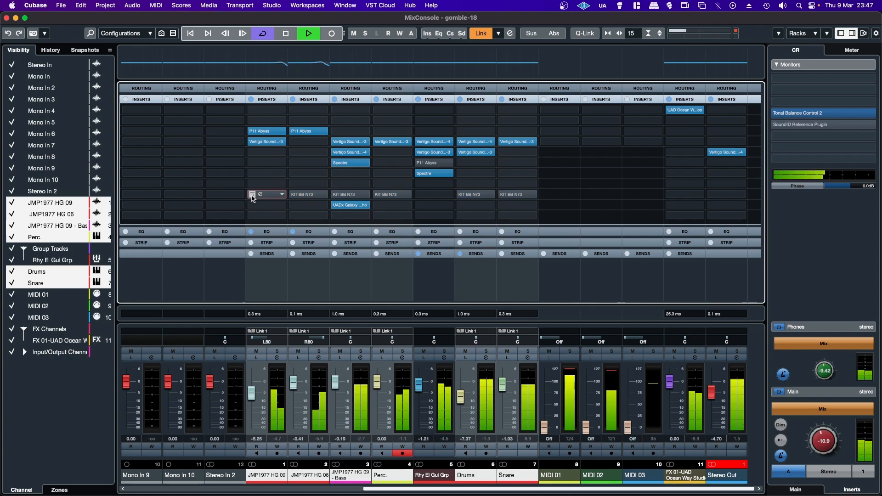
{"action": "left_click", "coordinate": [252, 194]}
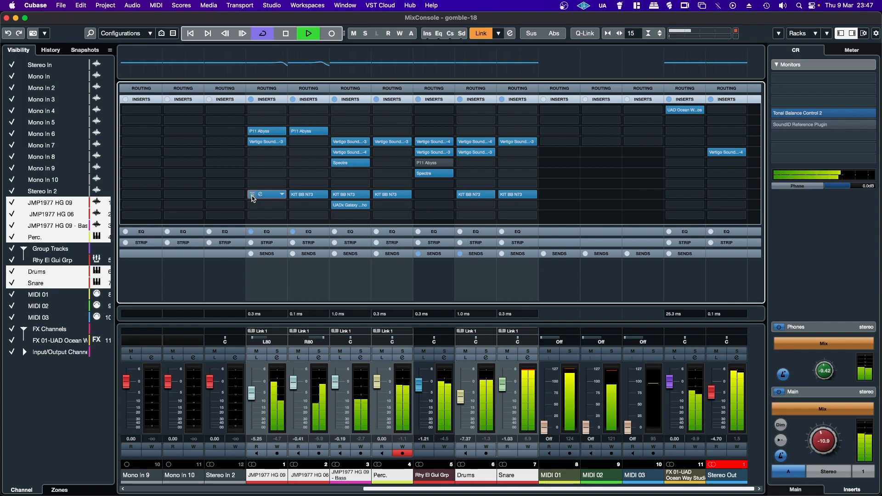
{"action": "left_click", "coordinate": [252, 195]}
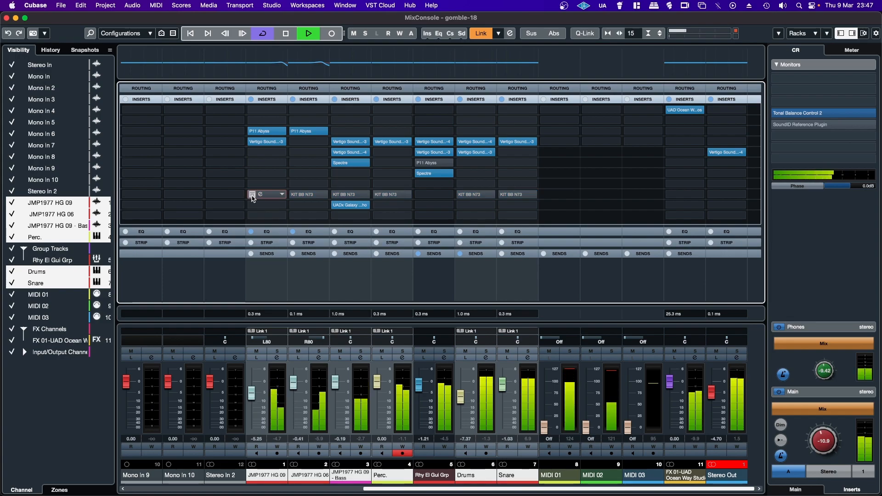
{"action": "left_click", "coordinate": [252, 196]}
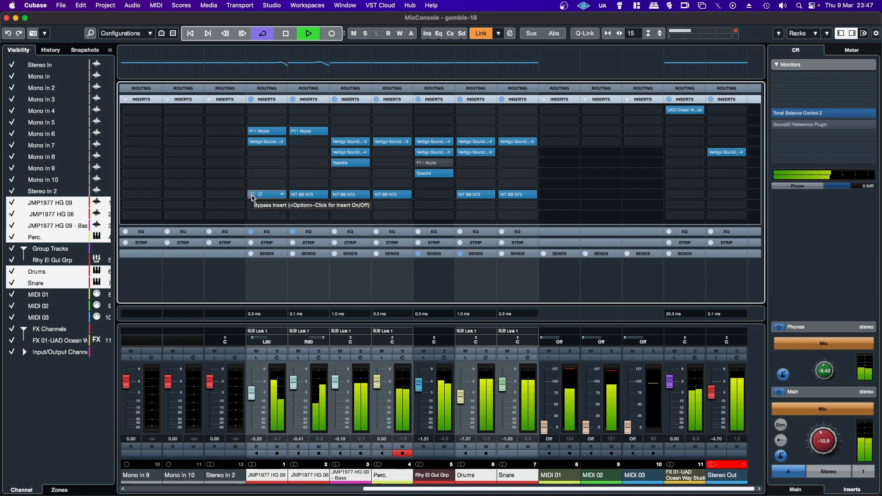
{"action": "left_click", "coordinate": [252, 196]}
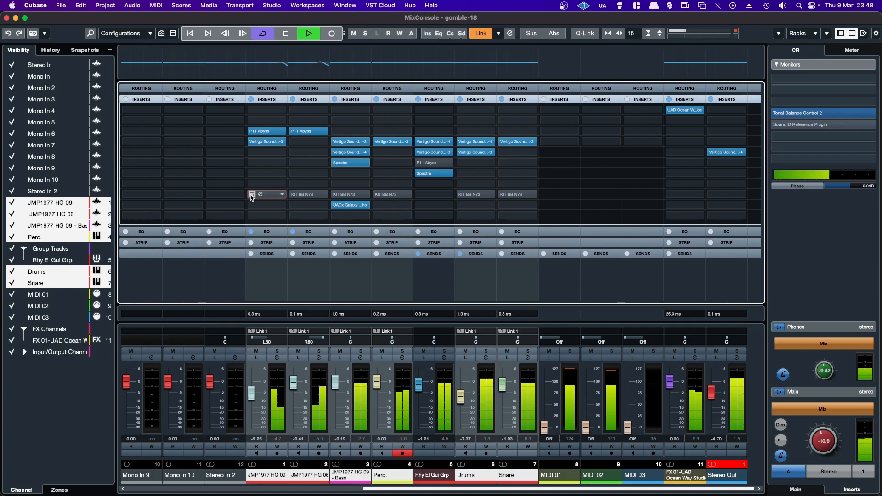
{"action": "left_click", "coordinate": [252, 196]}
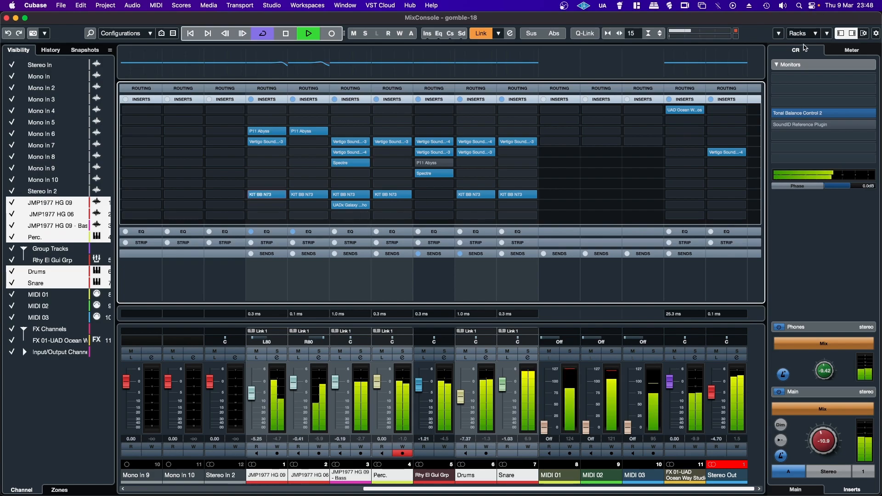
Check the full mix's frequency curve in the monitor's Tonal Balance Control 2 and close the plug-in window.
{"action": "left_click", "coordinate": [829, 115]}
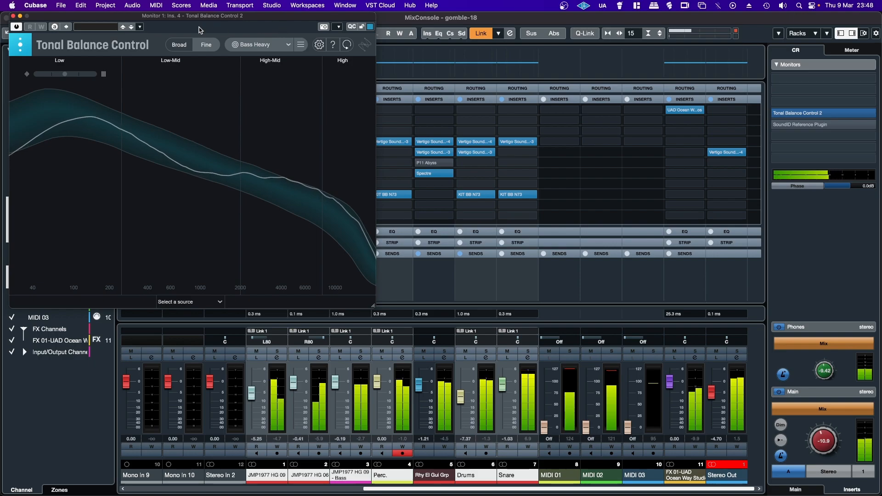
{"action": "left_click", "coordinate": [13, 17]}
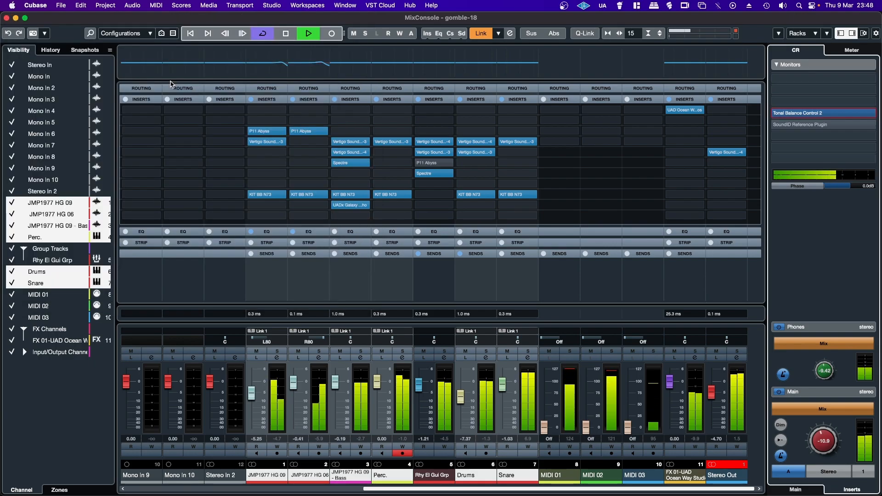
Unlink the selected Link 1 channels and stop playback.
{"action": "right_click", "coordinate": [261, 476]}
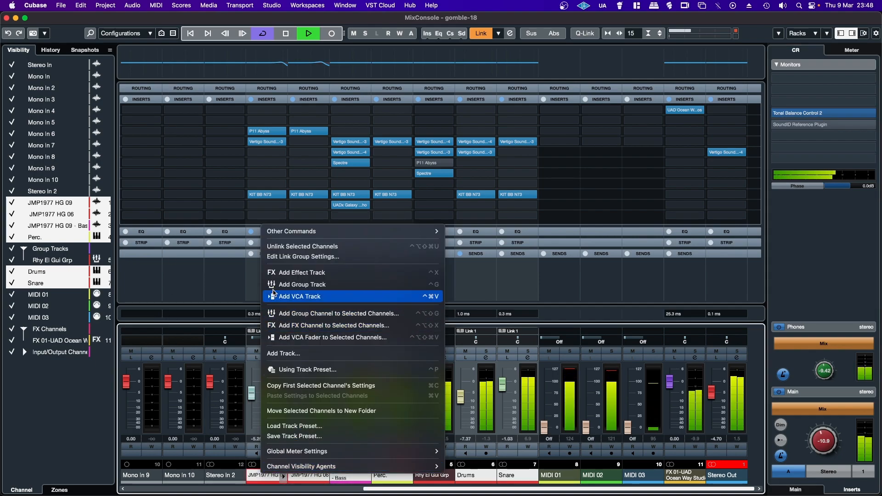
{"action": "left_click", "coordinate": [294, 246]}
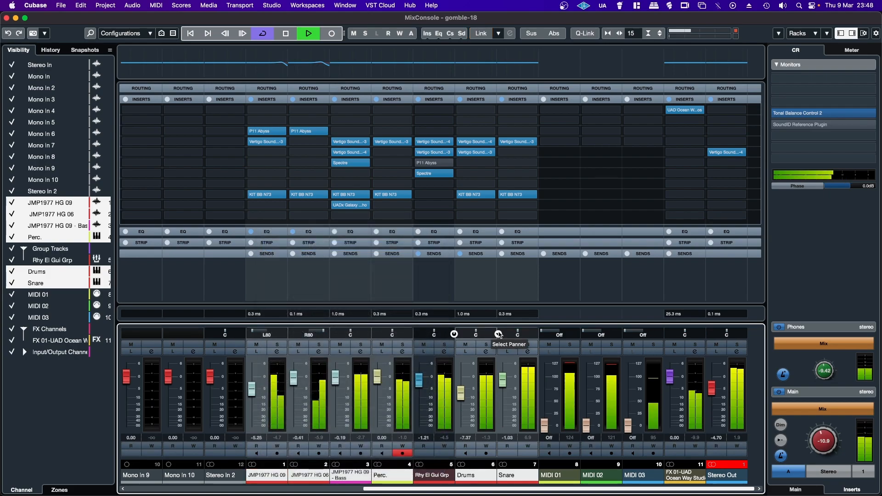
{"action": "key", "text": "space"}
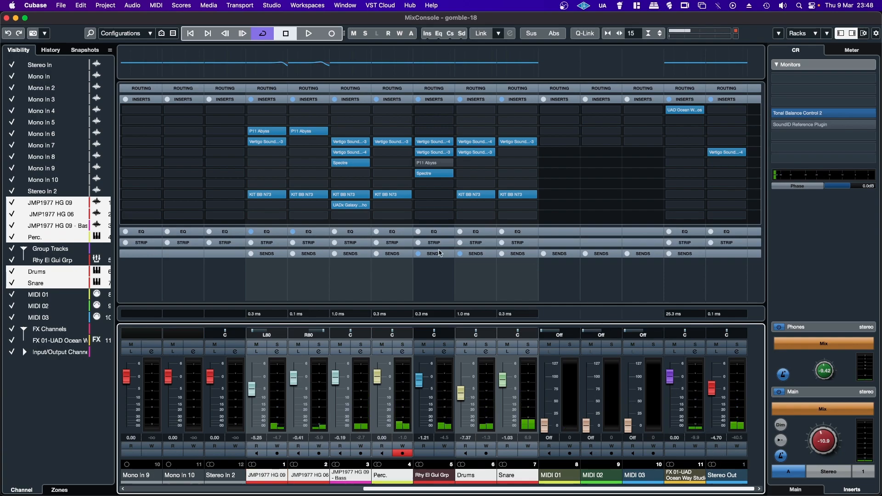
Open the KIT BB N73 on JMP1977 HG 09, add KIT BB N105 V2 in insert slot 10, and place both plug-in windows side by side.
{"action": "left_click", "coordinate": [266, 195]}
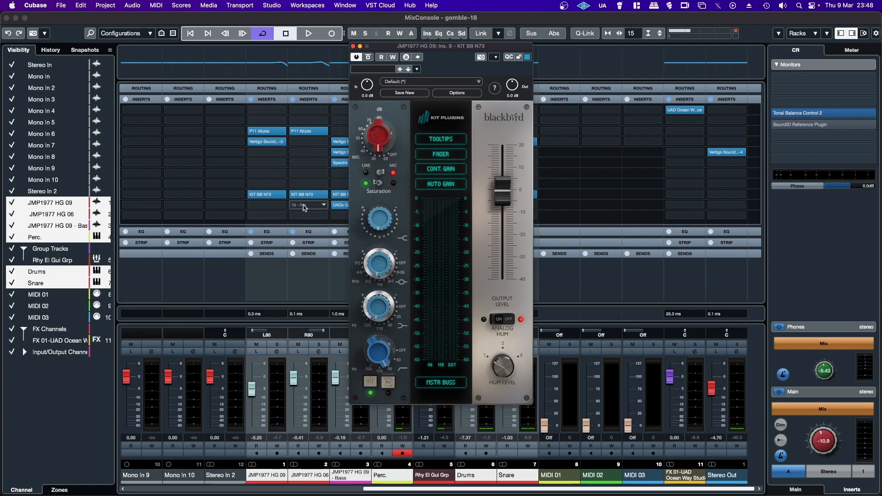
{"action": "left_click", "coordinate": [269, 204]}
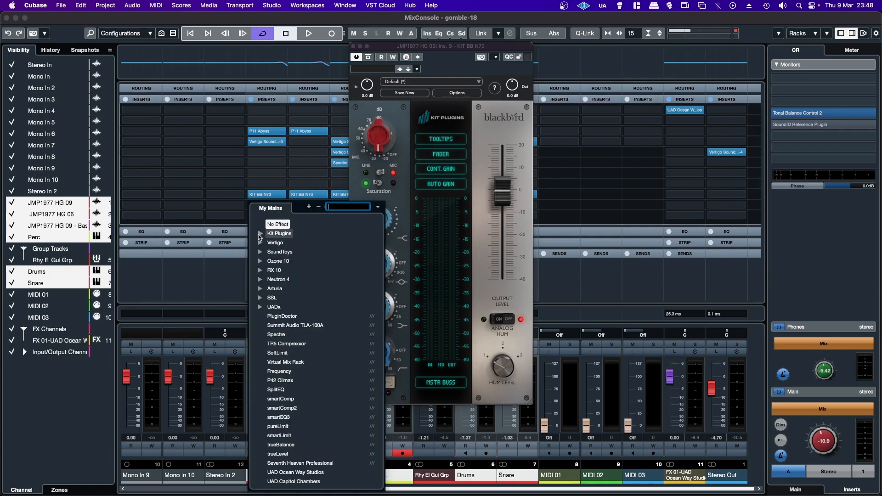
{"action": "left_click", "coordinate": [260, 235]}
{"action": "left_click", "coordinate": [286, 252]}
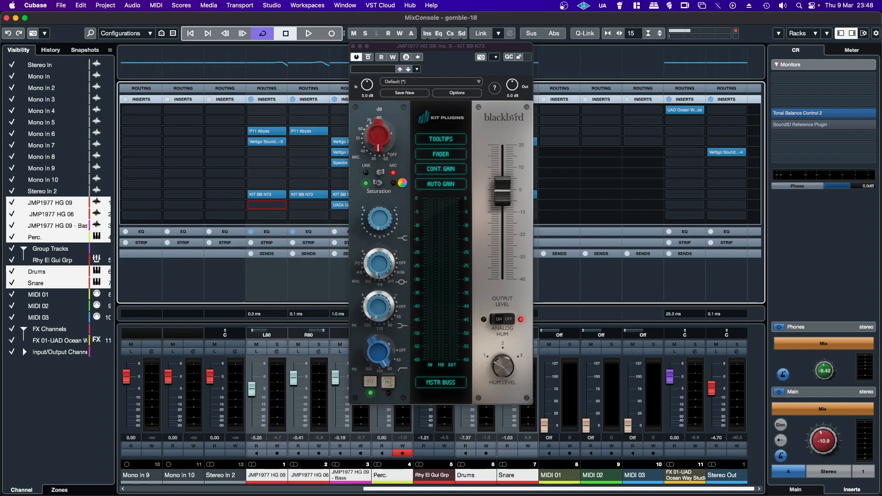
{"action": "left_click_drag", "start_coordinate": [134, 21], "coordinate": [639, 36]}
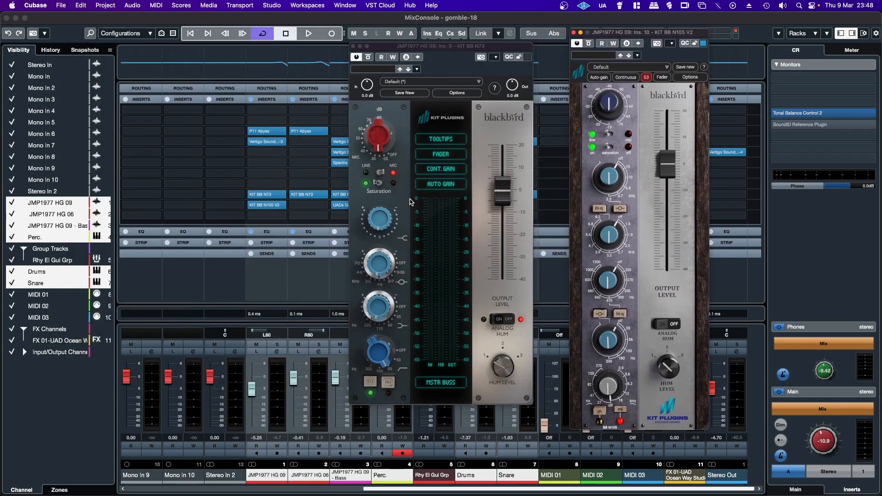